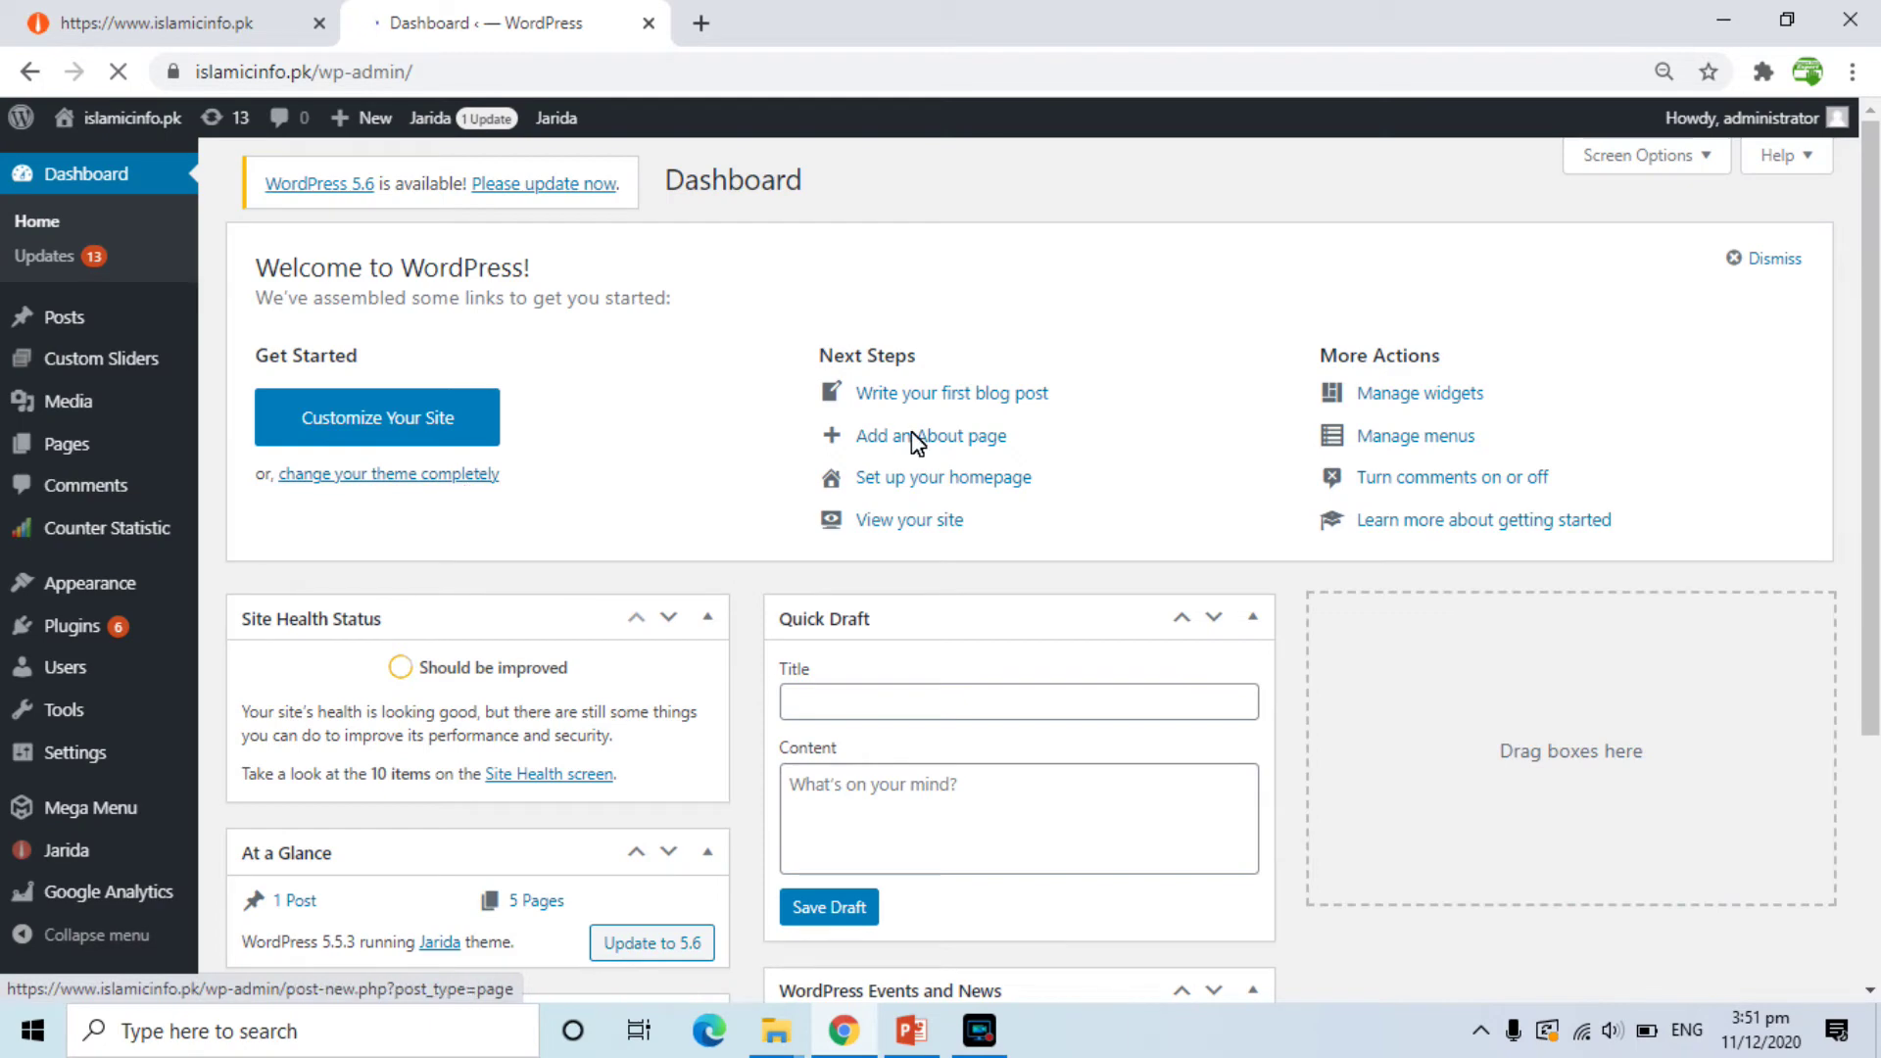
Open the Jarida theme settings and show the logo options in Header Settings
mouse_move(105, 584)
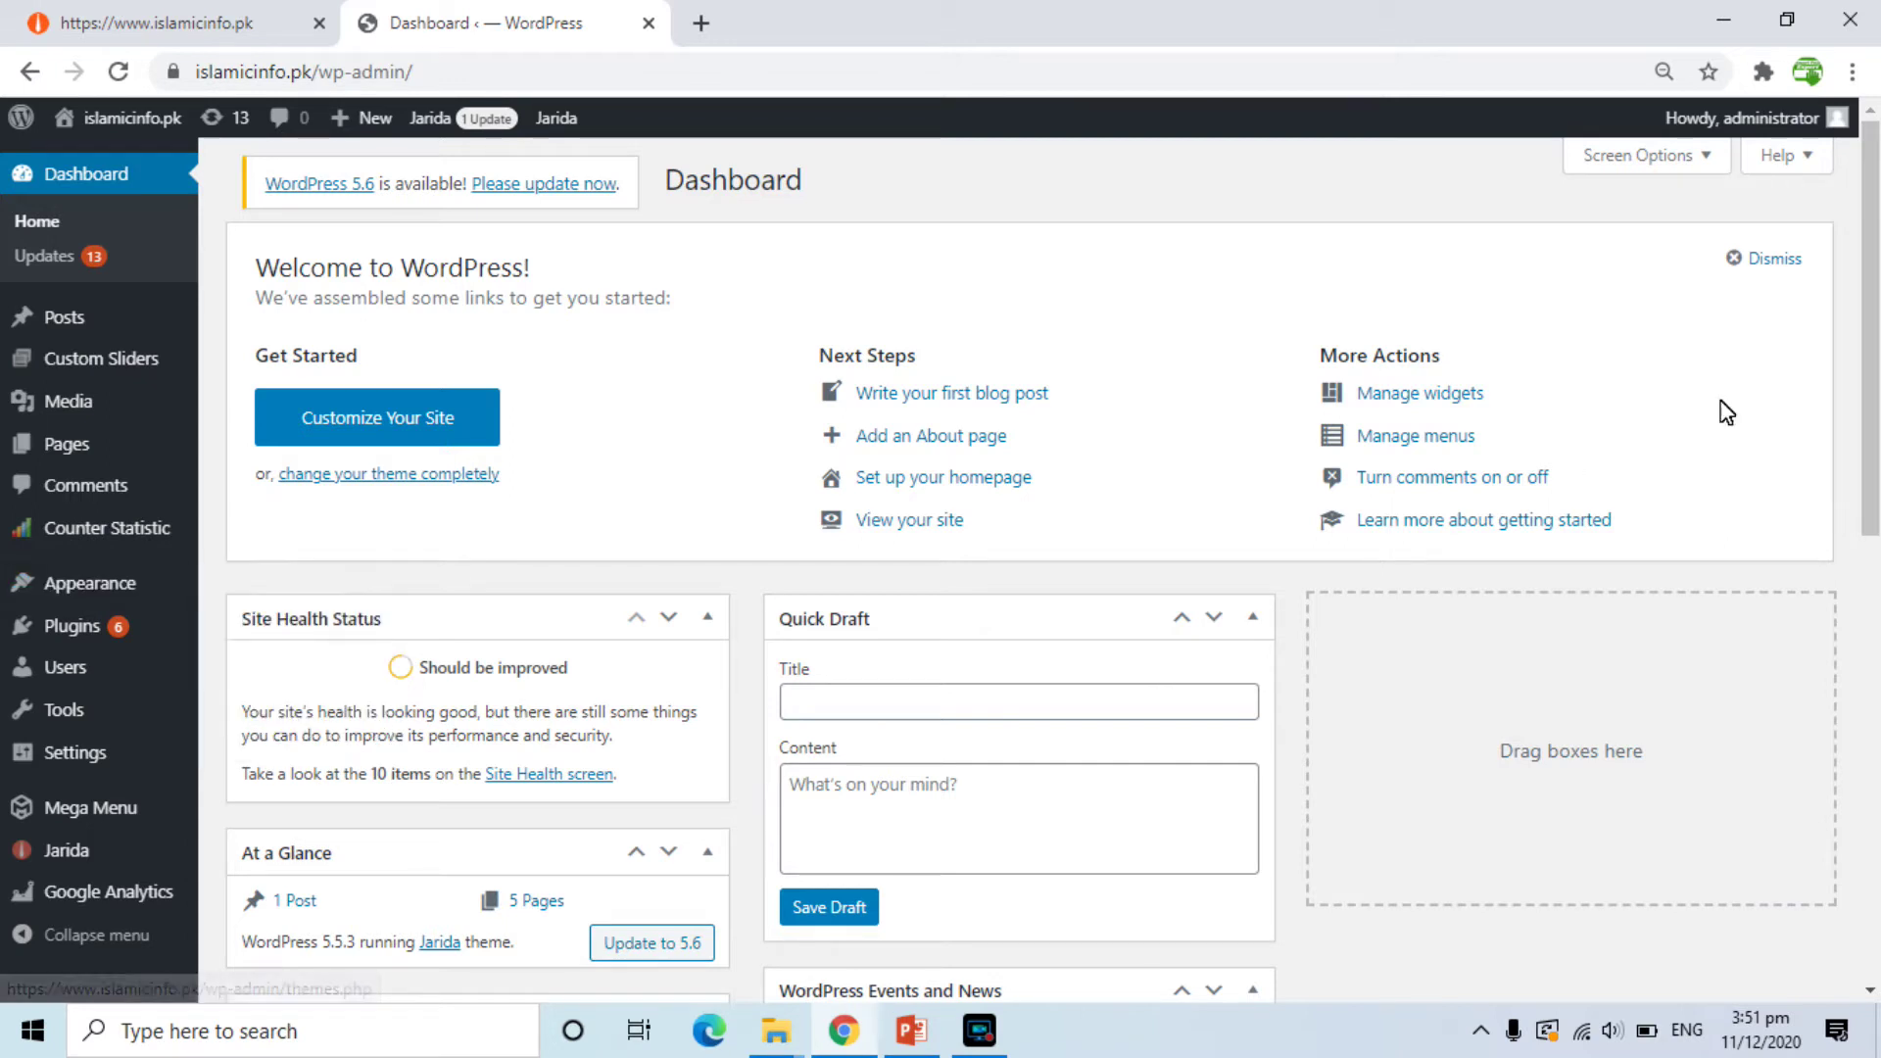
mouse_move(61, 844)
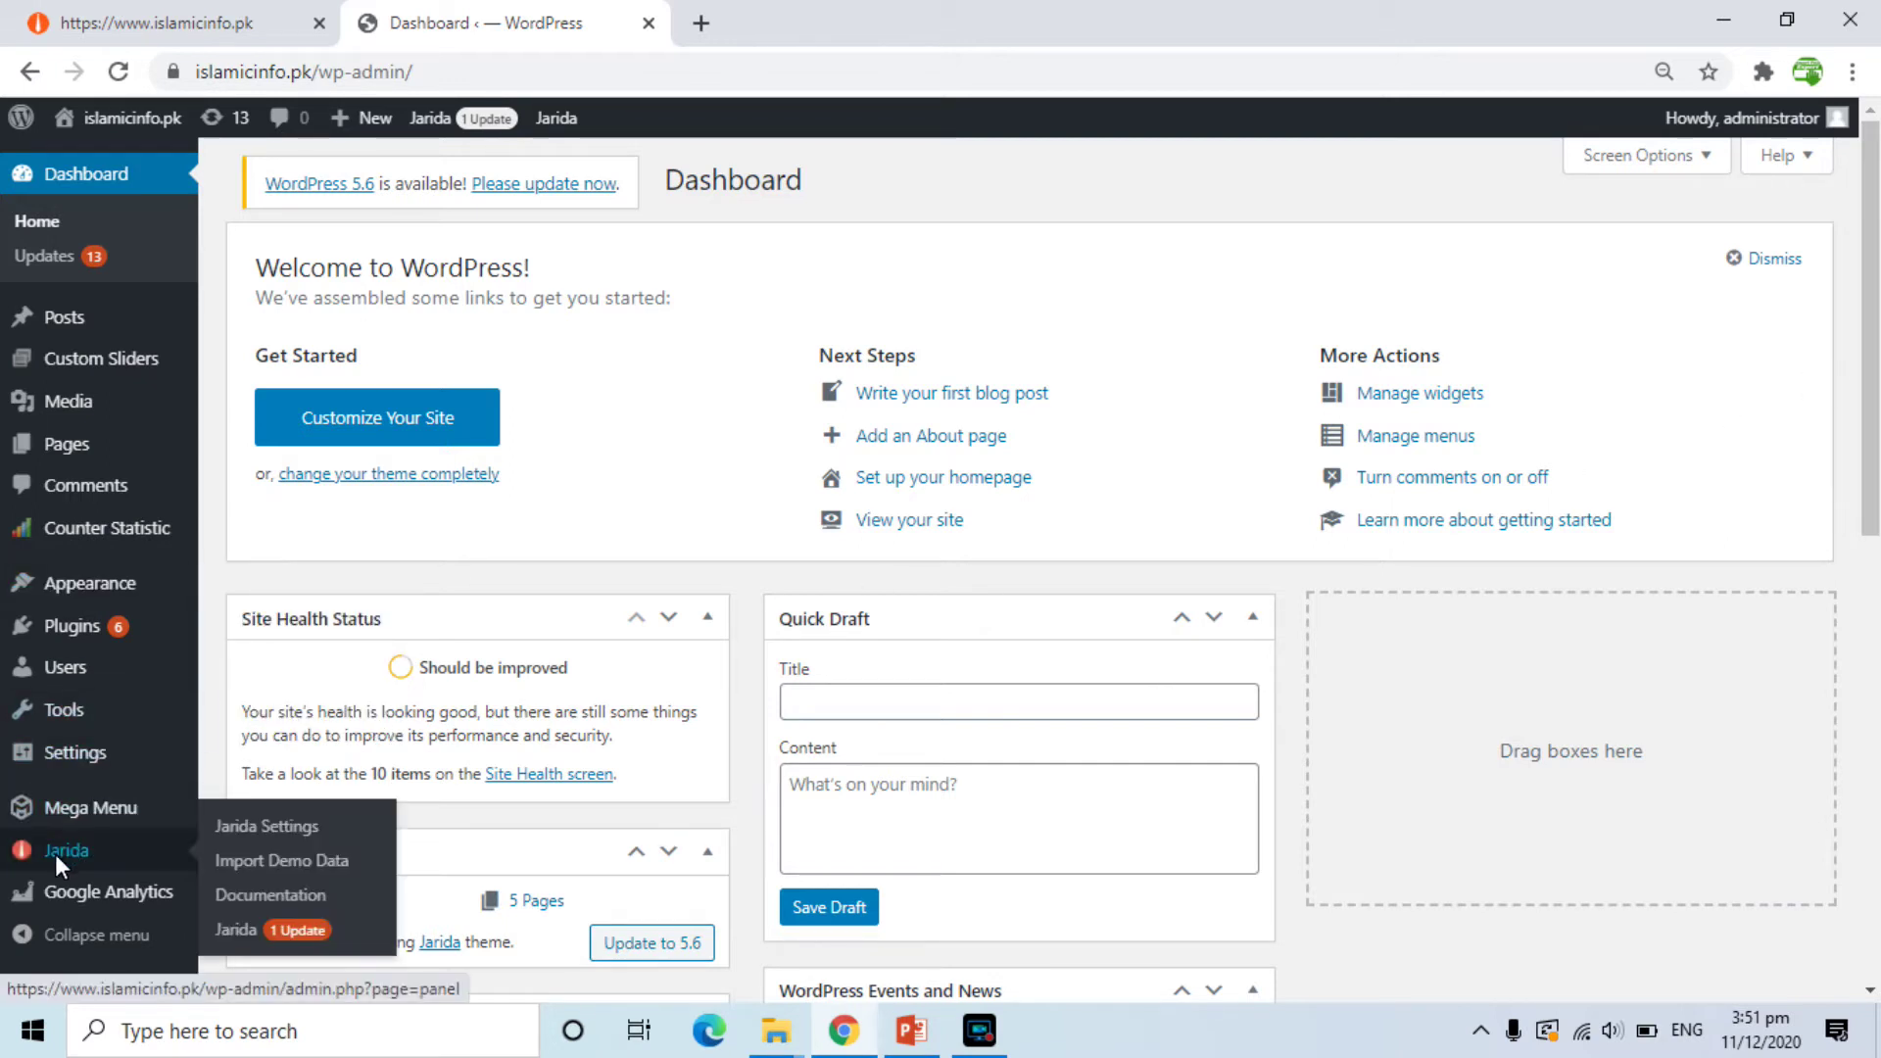
click(253, 829)
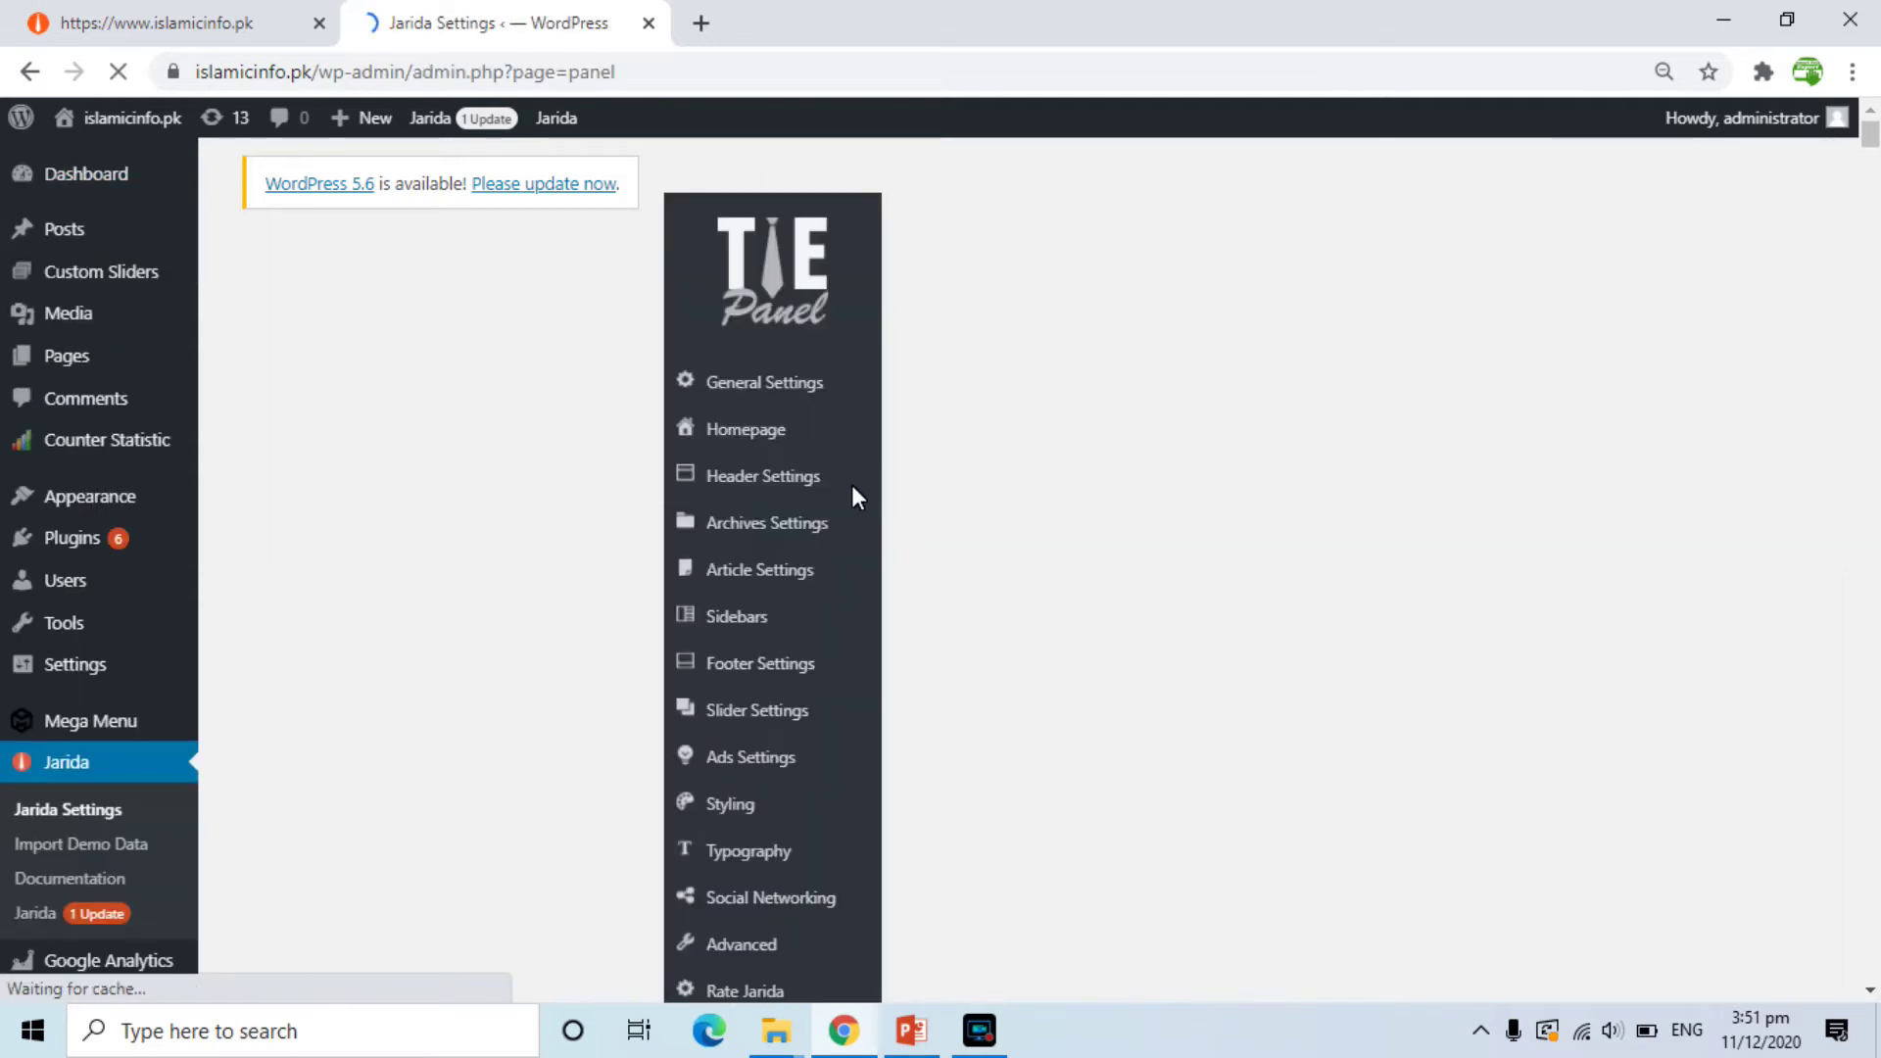
click(762, 474)
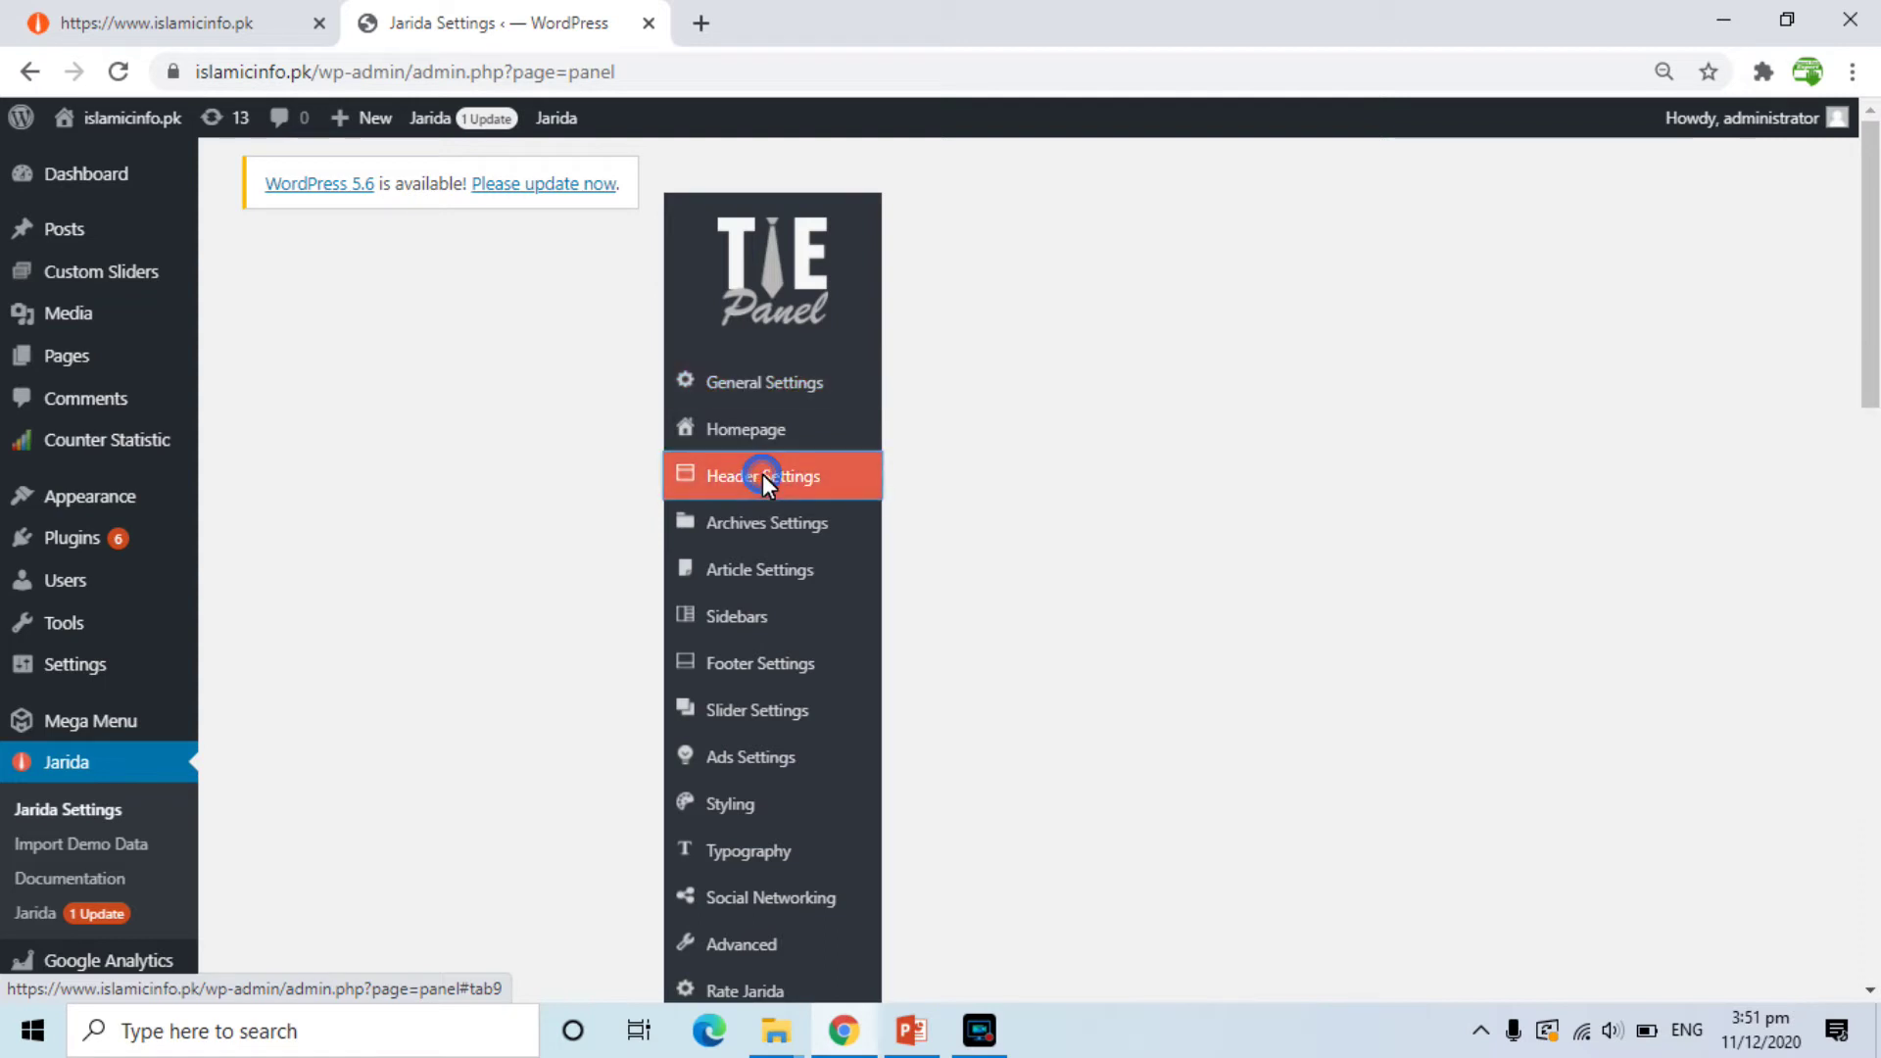
drag(1869, 344, 1873, 542)
scroll(1873, 542, down, 1)
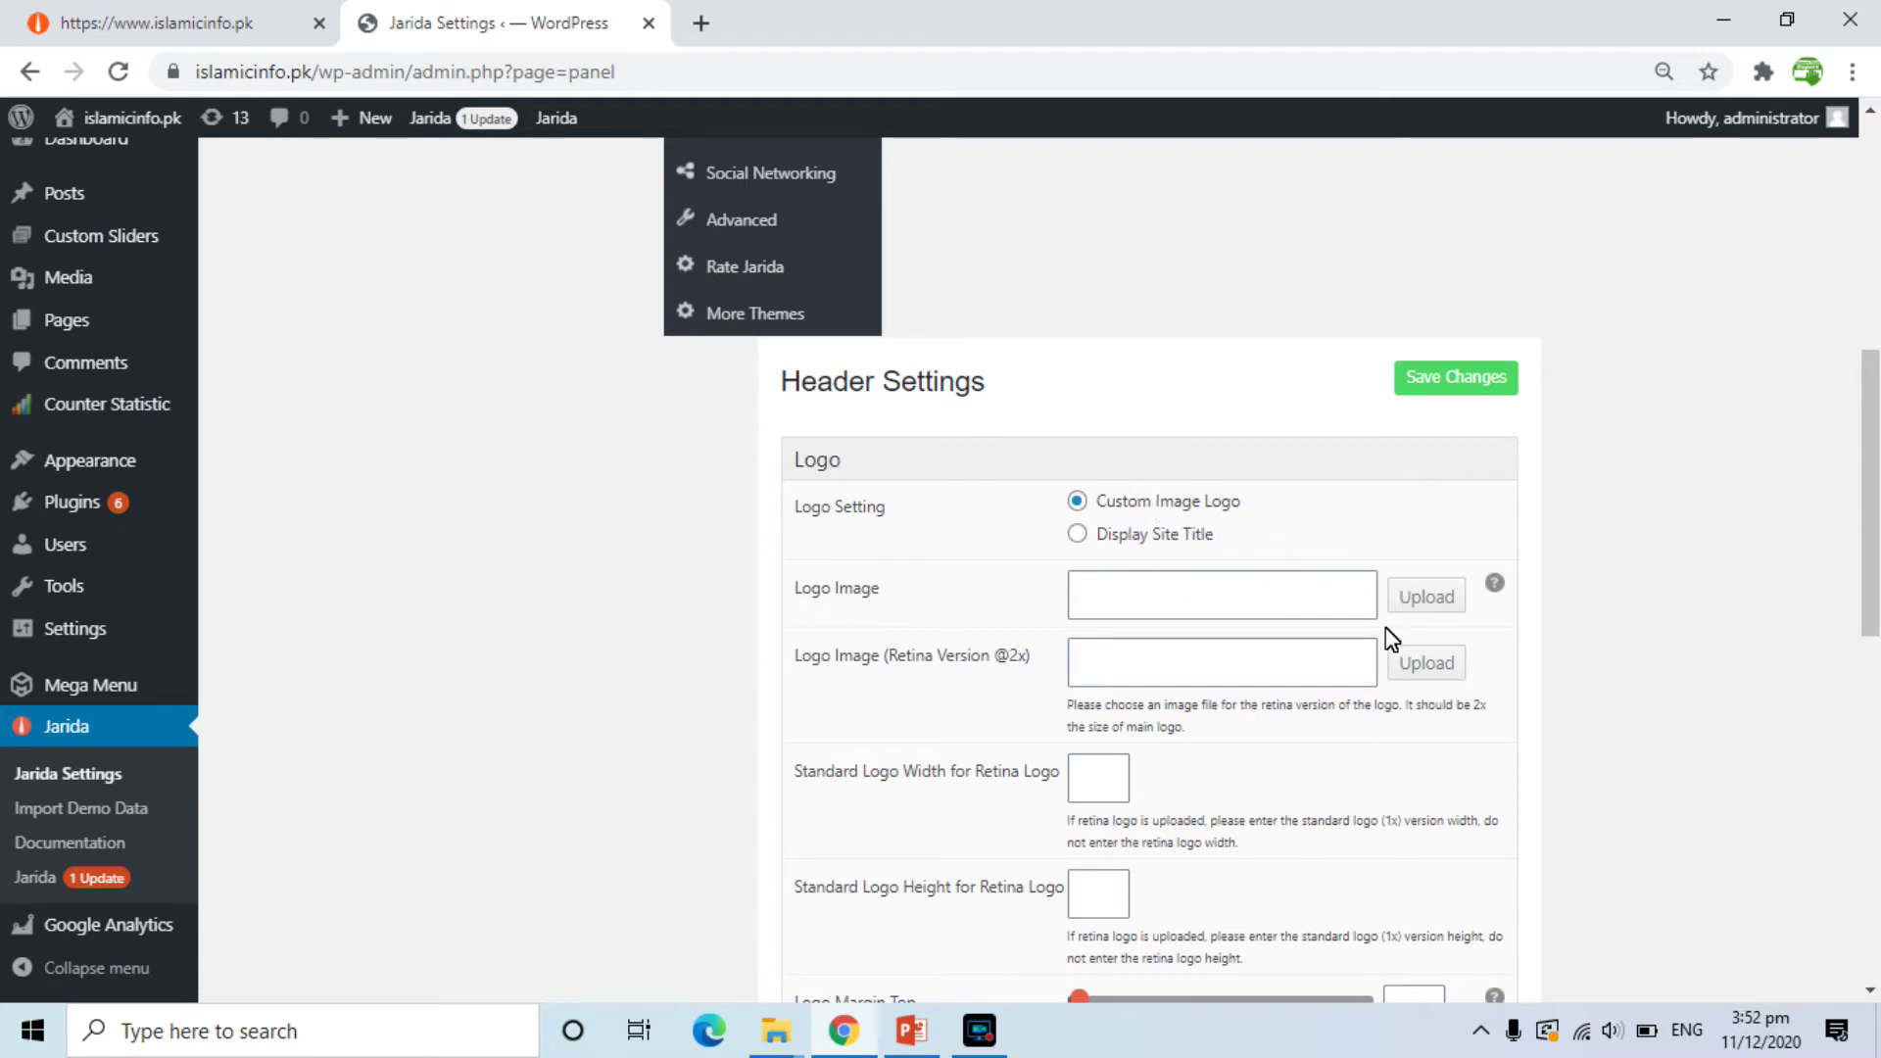
Start a logo image upload and open the file picker for choosing an image from the computer
click(1421, 599)
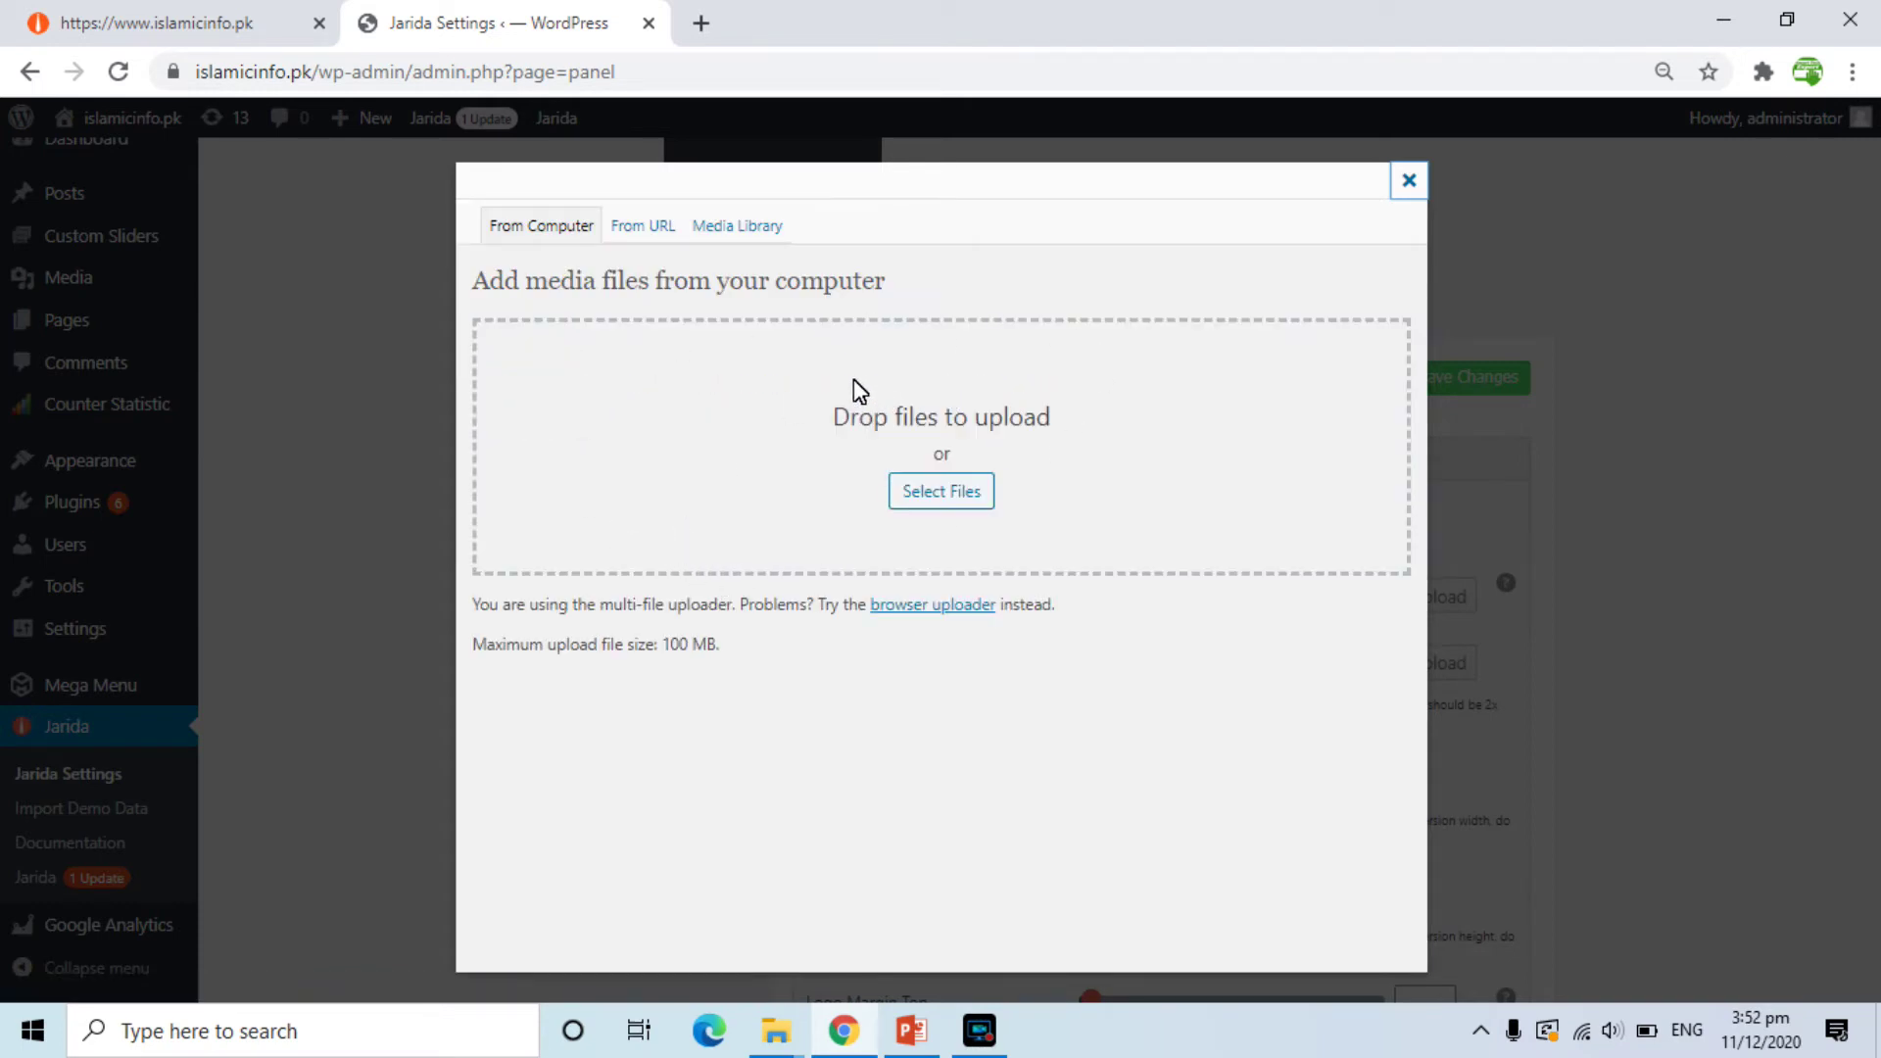
click(745, 227)
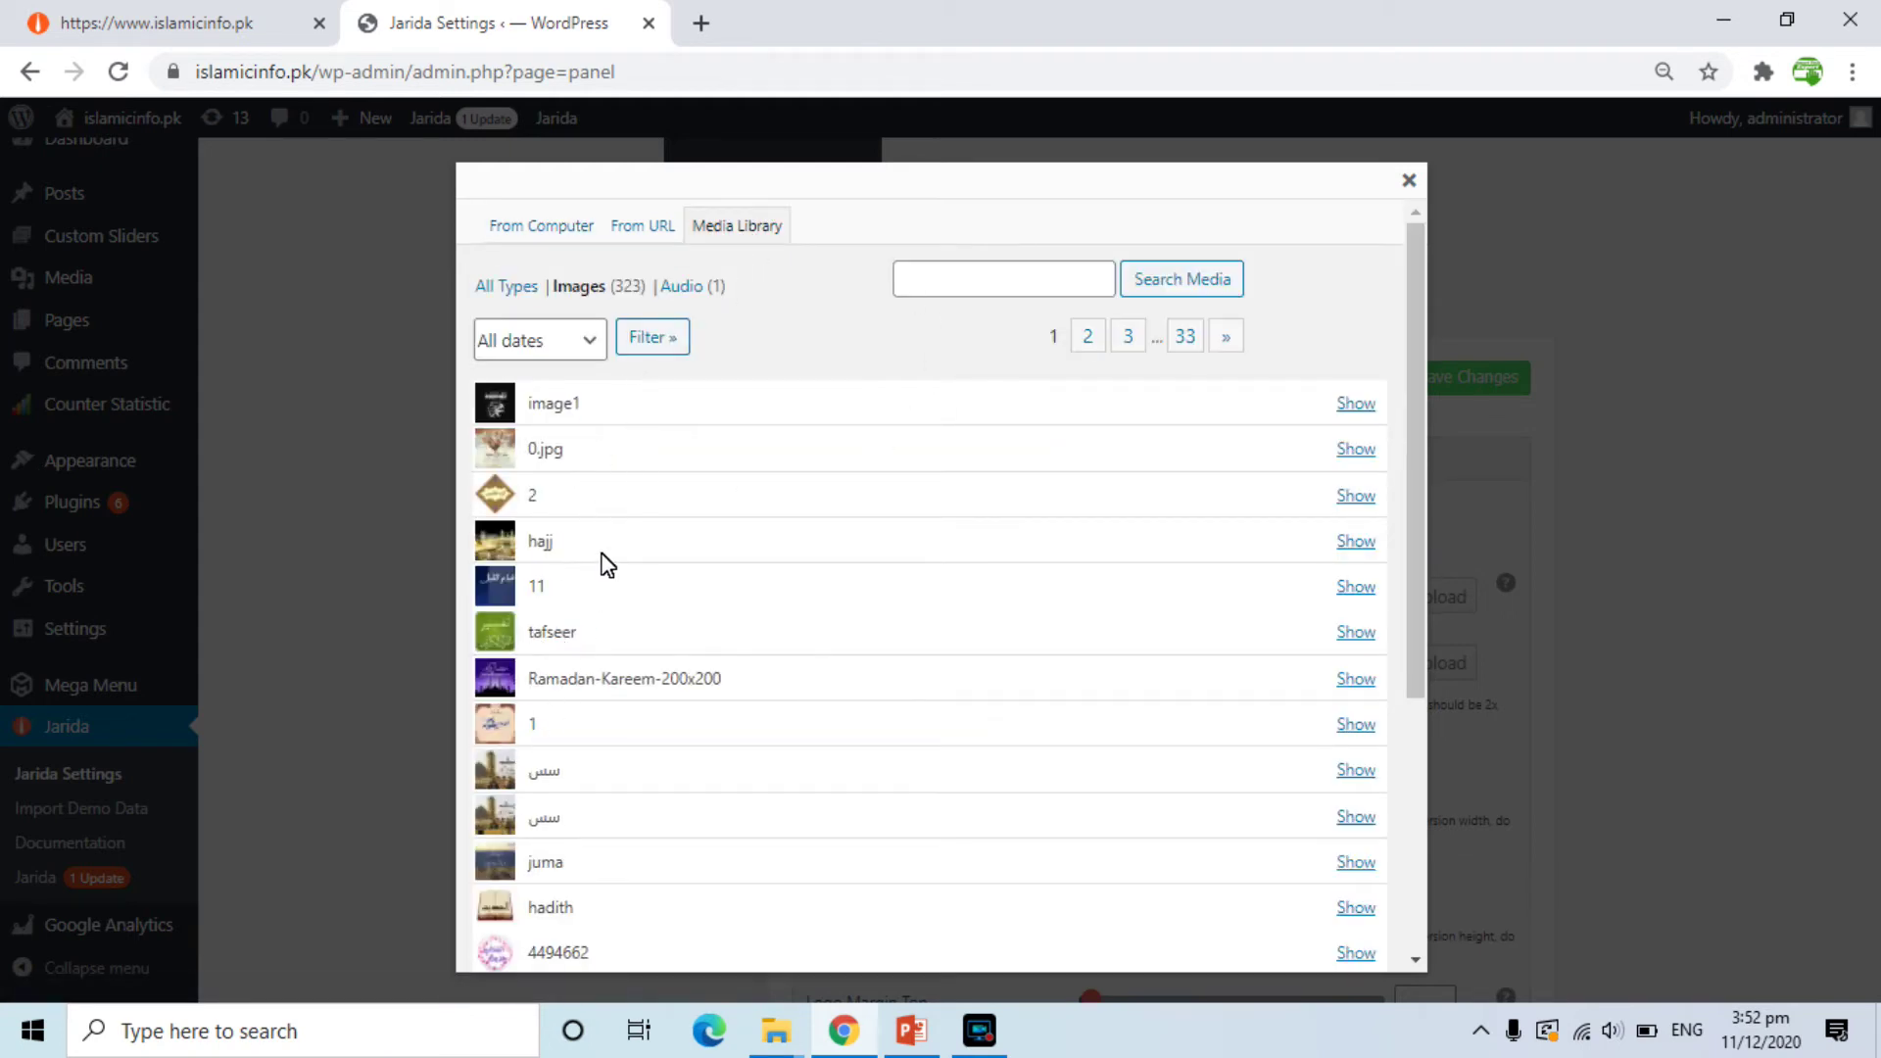
click(546, 235)
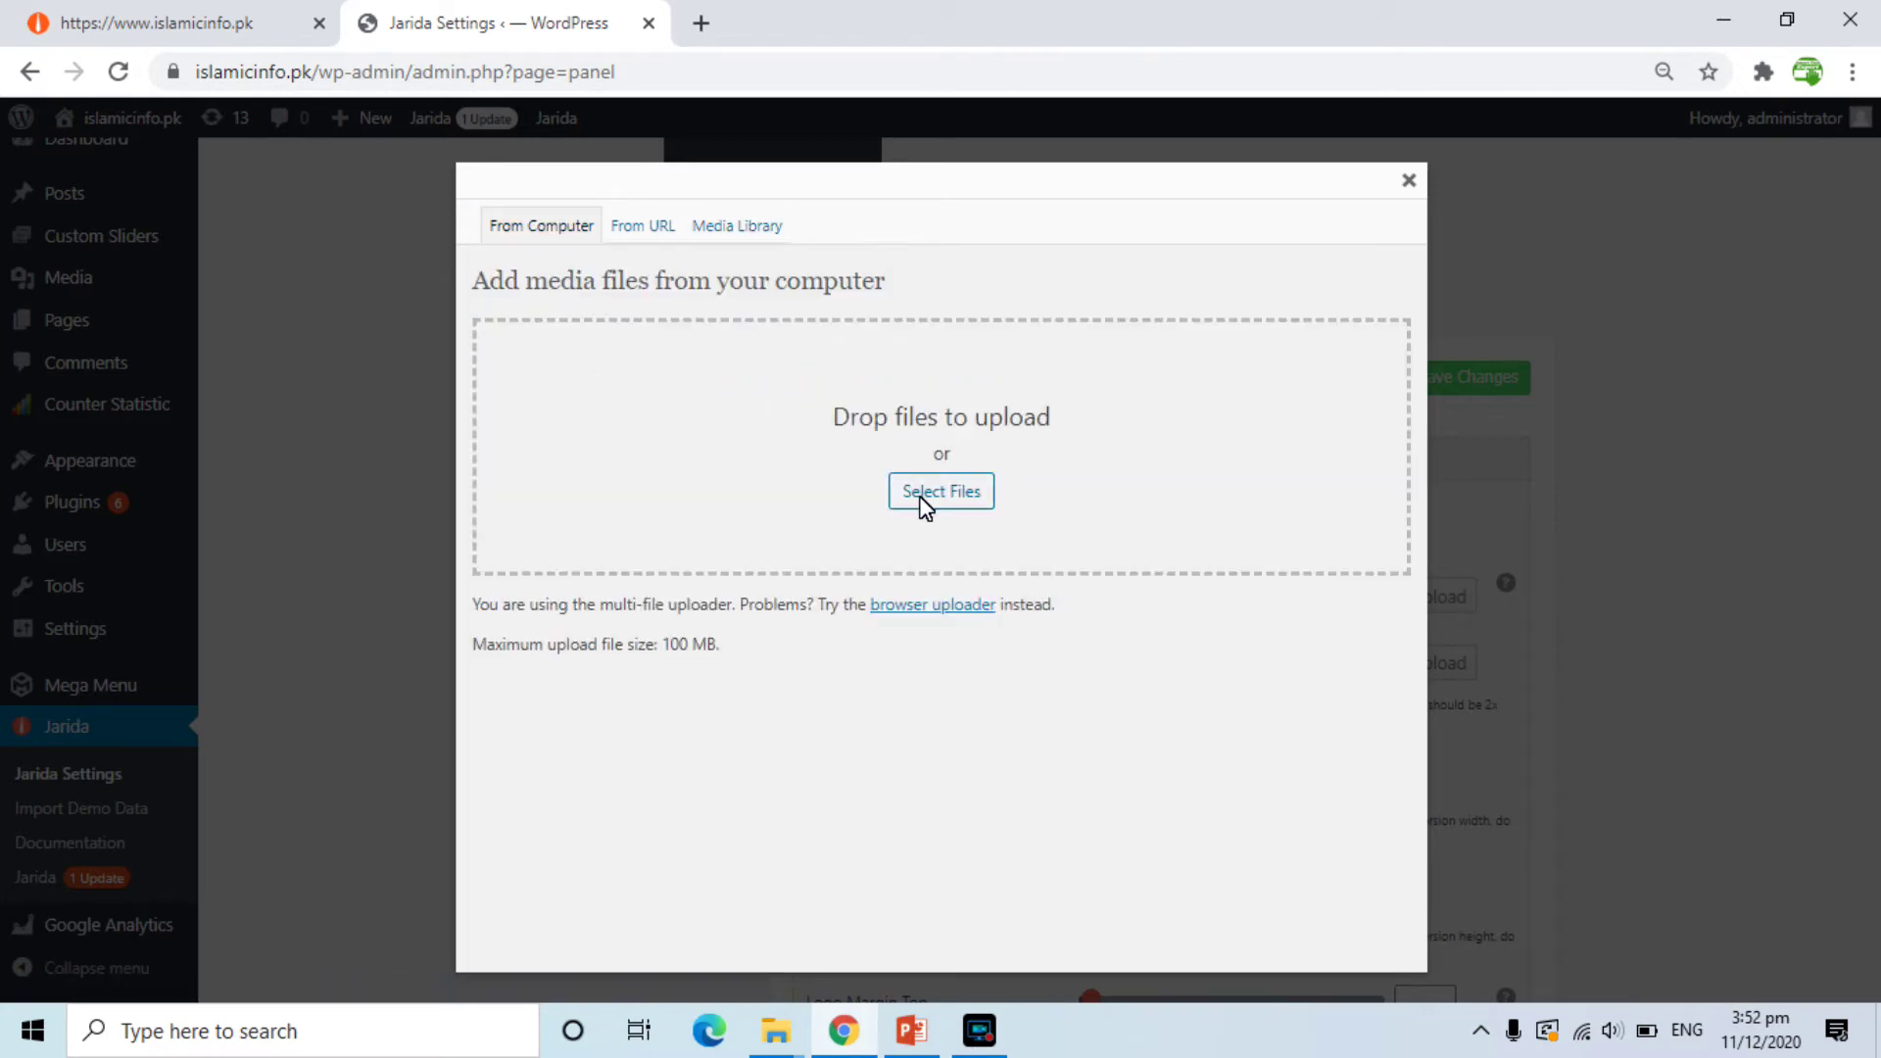
click(924, 500)
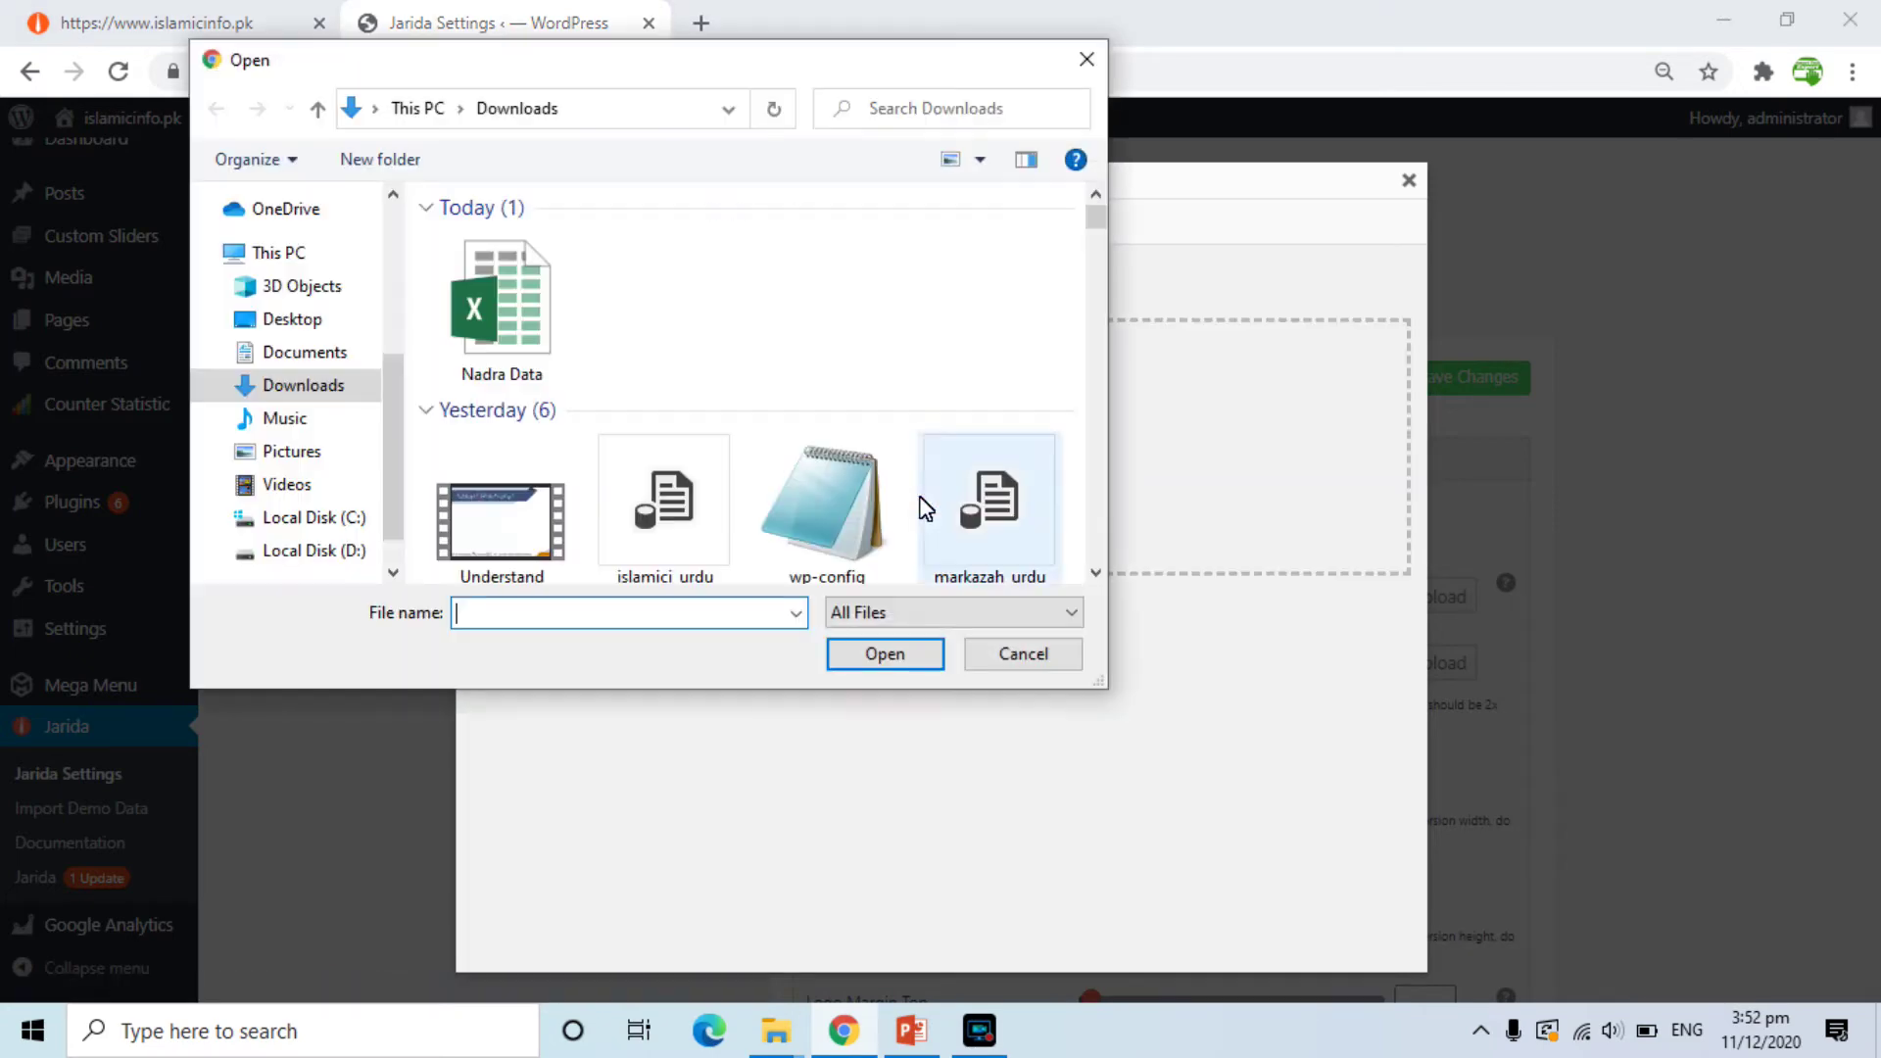
click(776, 1031)
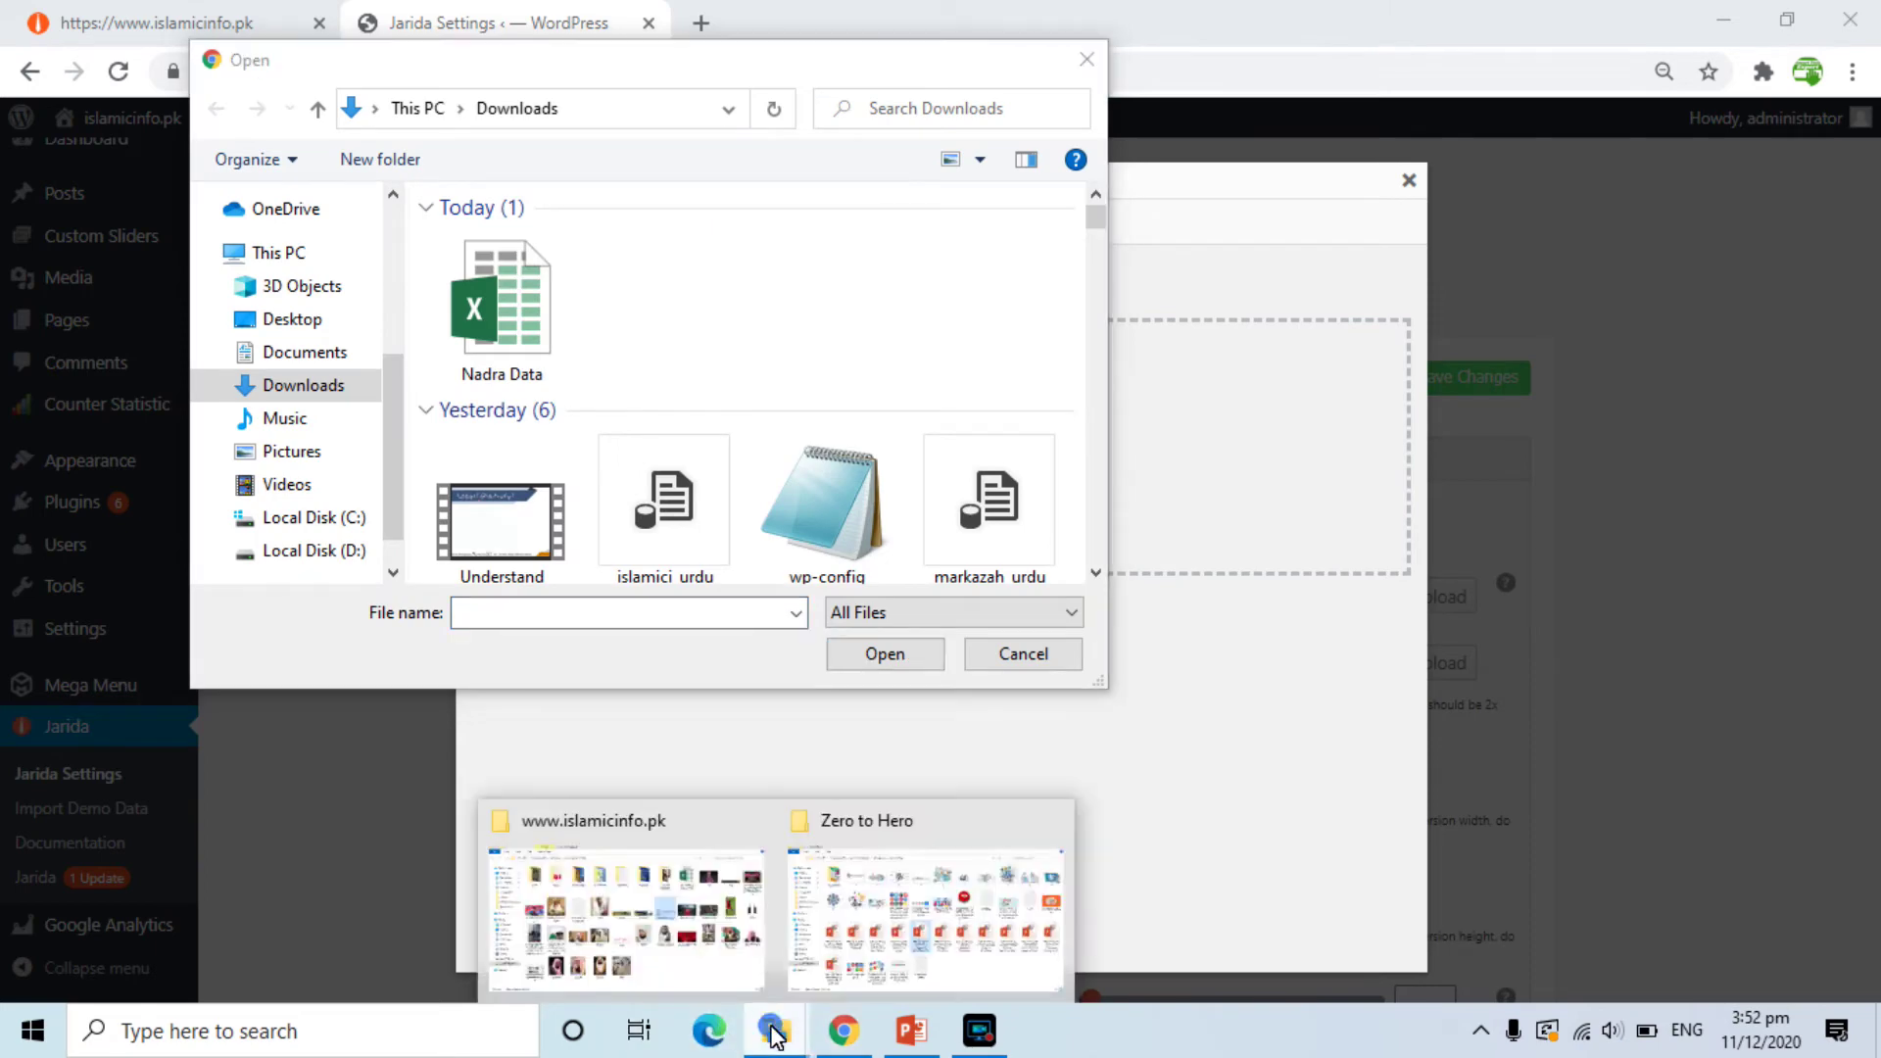
click(707, 888)
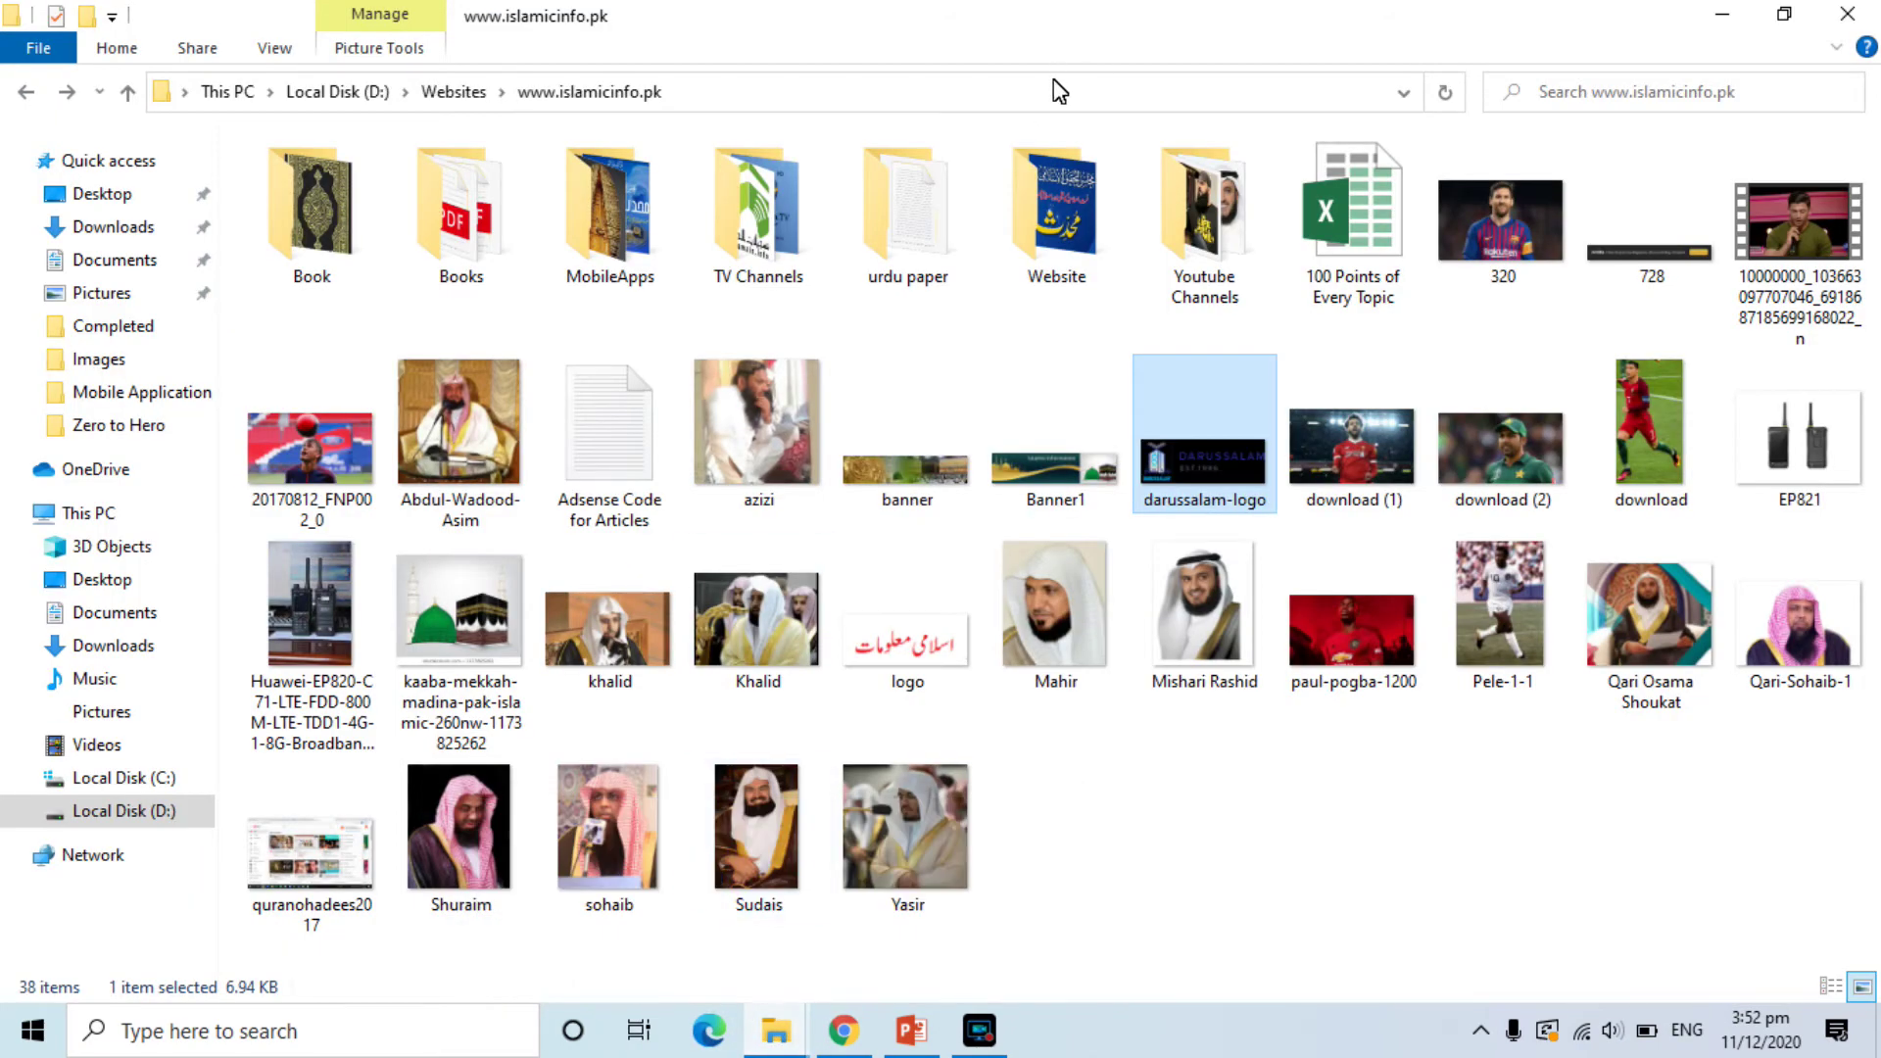
click(1054, 88)
key(ctrl+c)
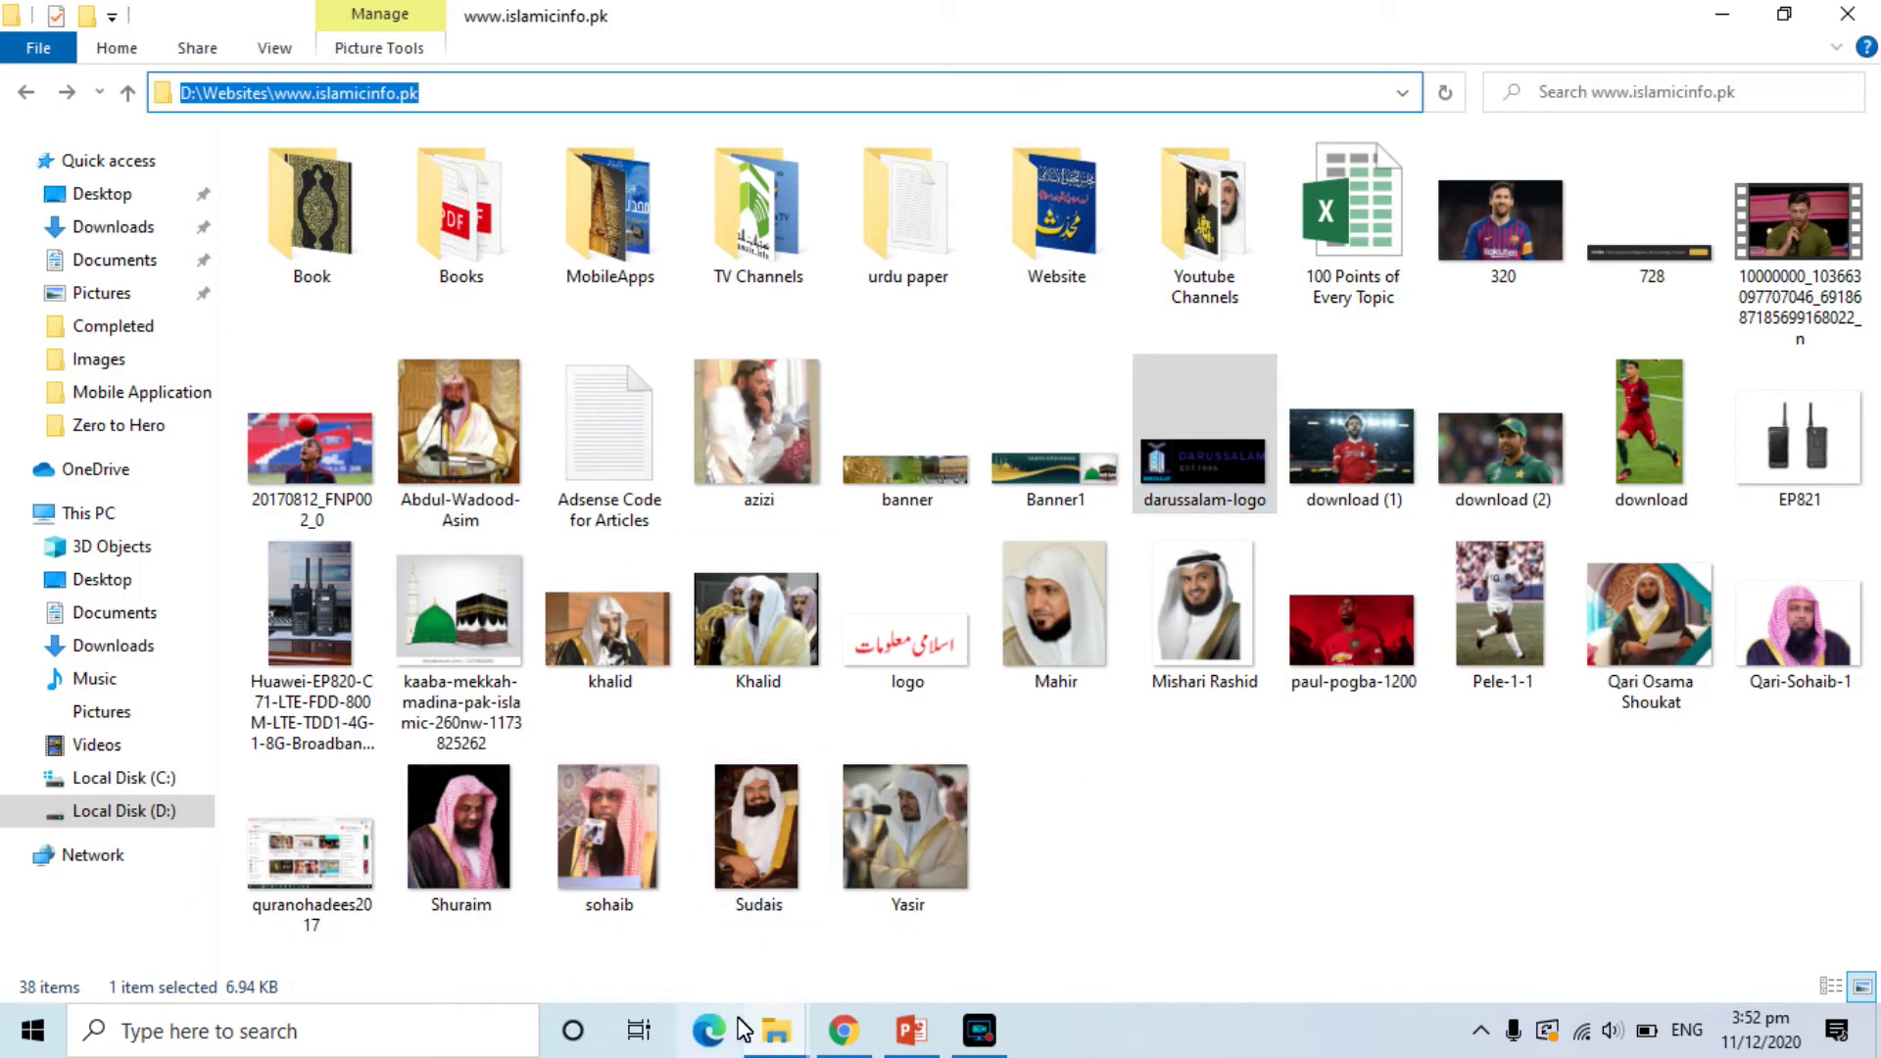
click(776, 1030)
click(916, 892)
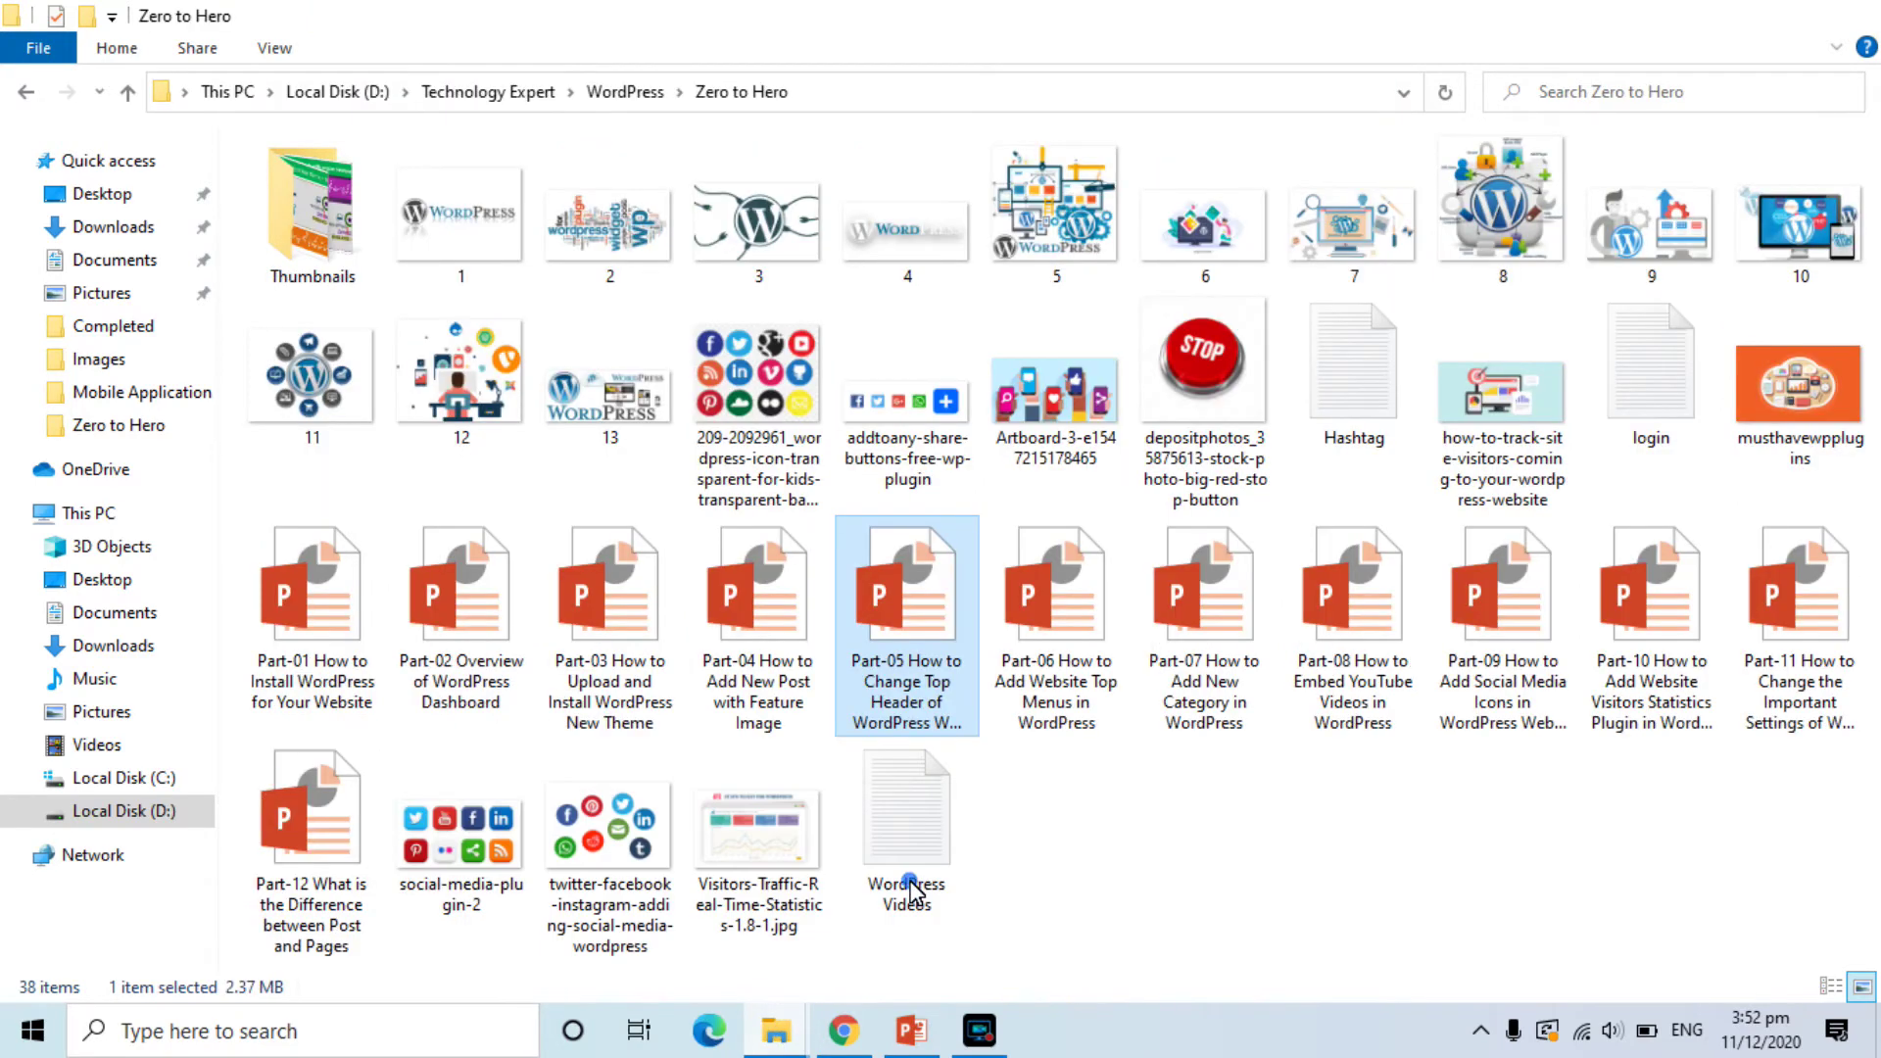
click(844, 1031)
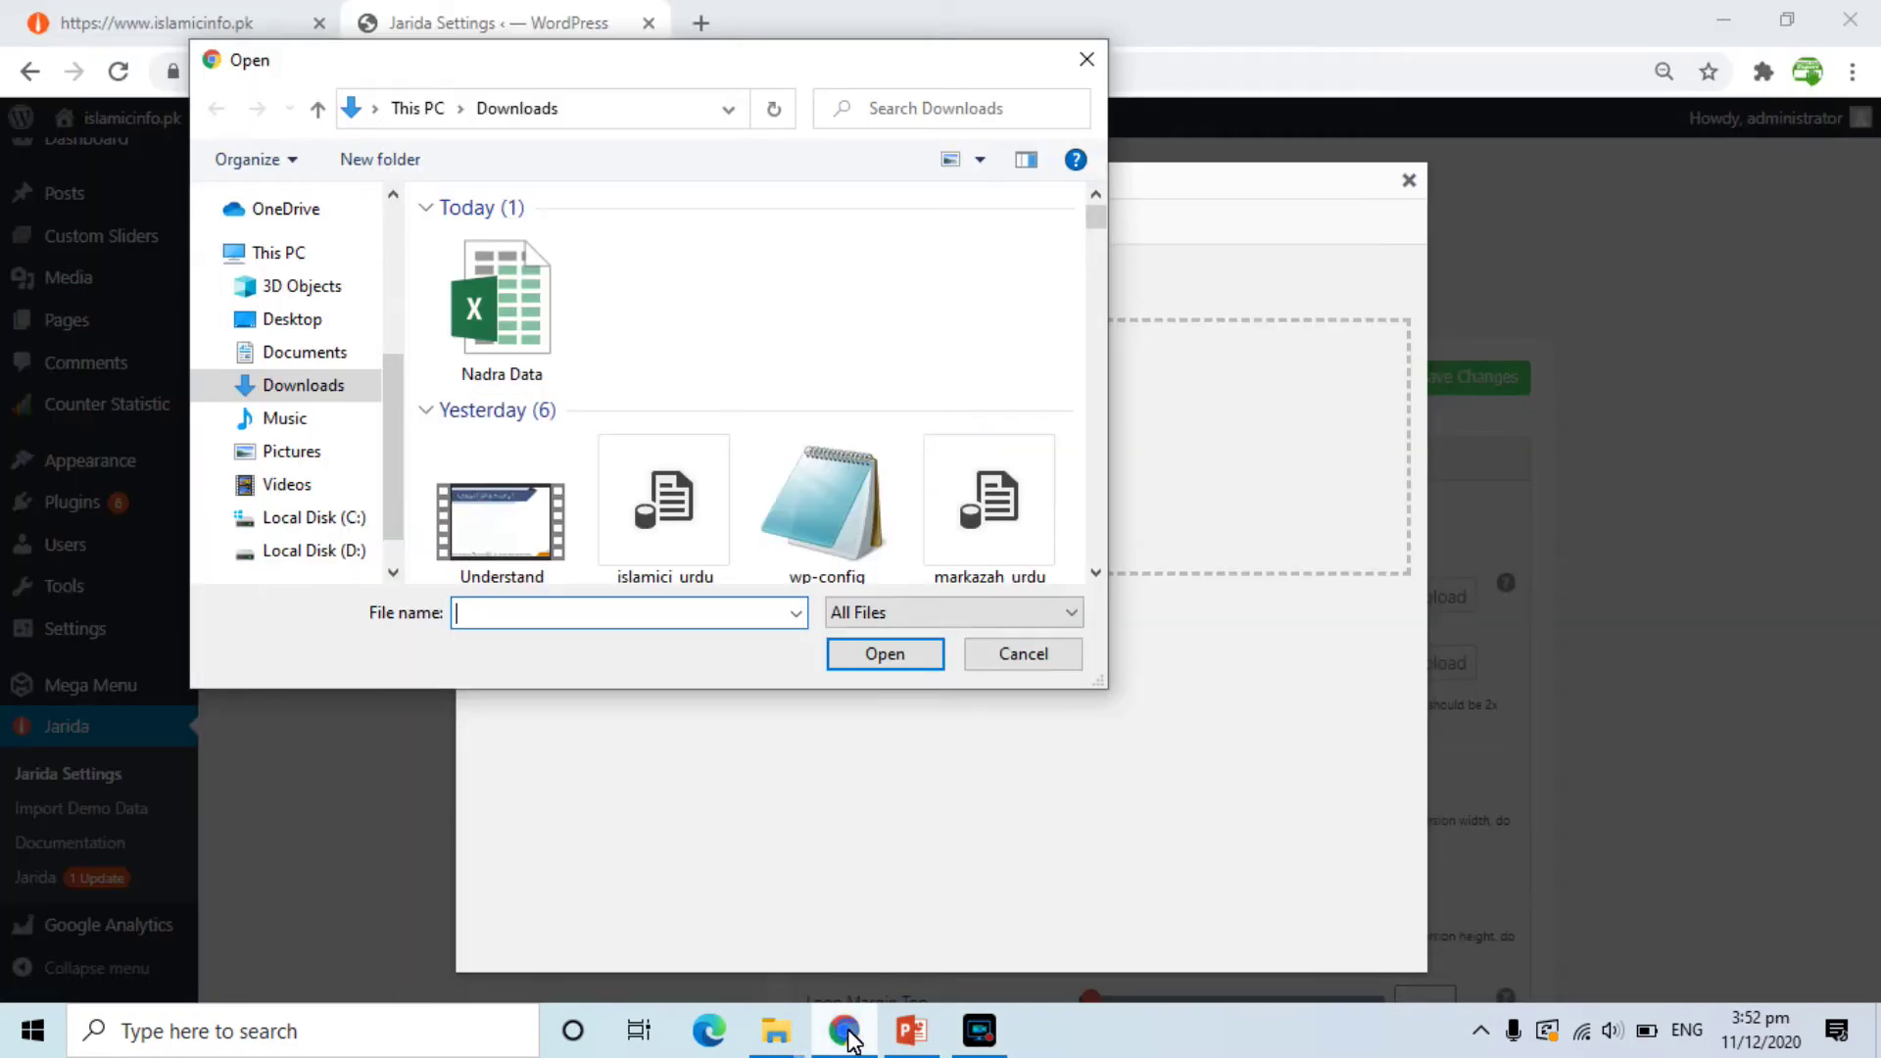
key(ctrl+v)
key(Return)
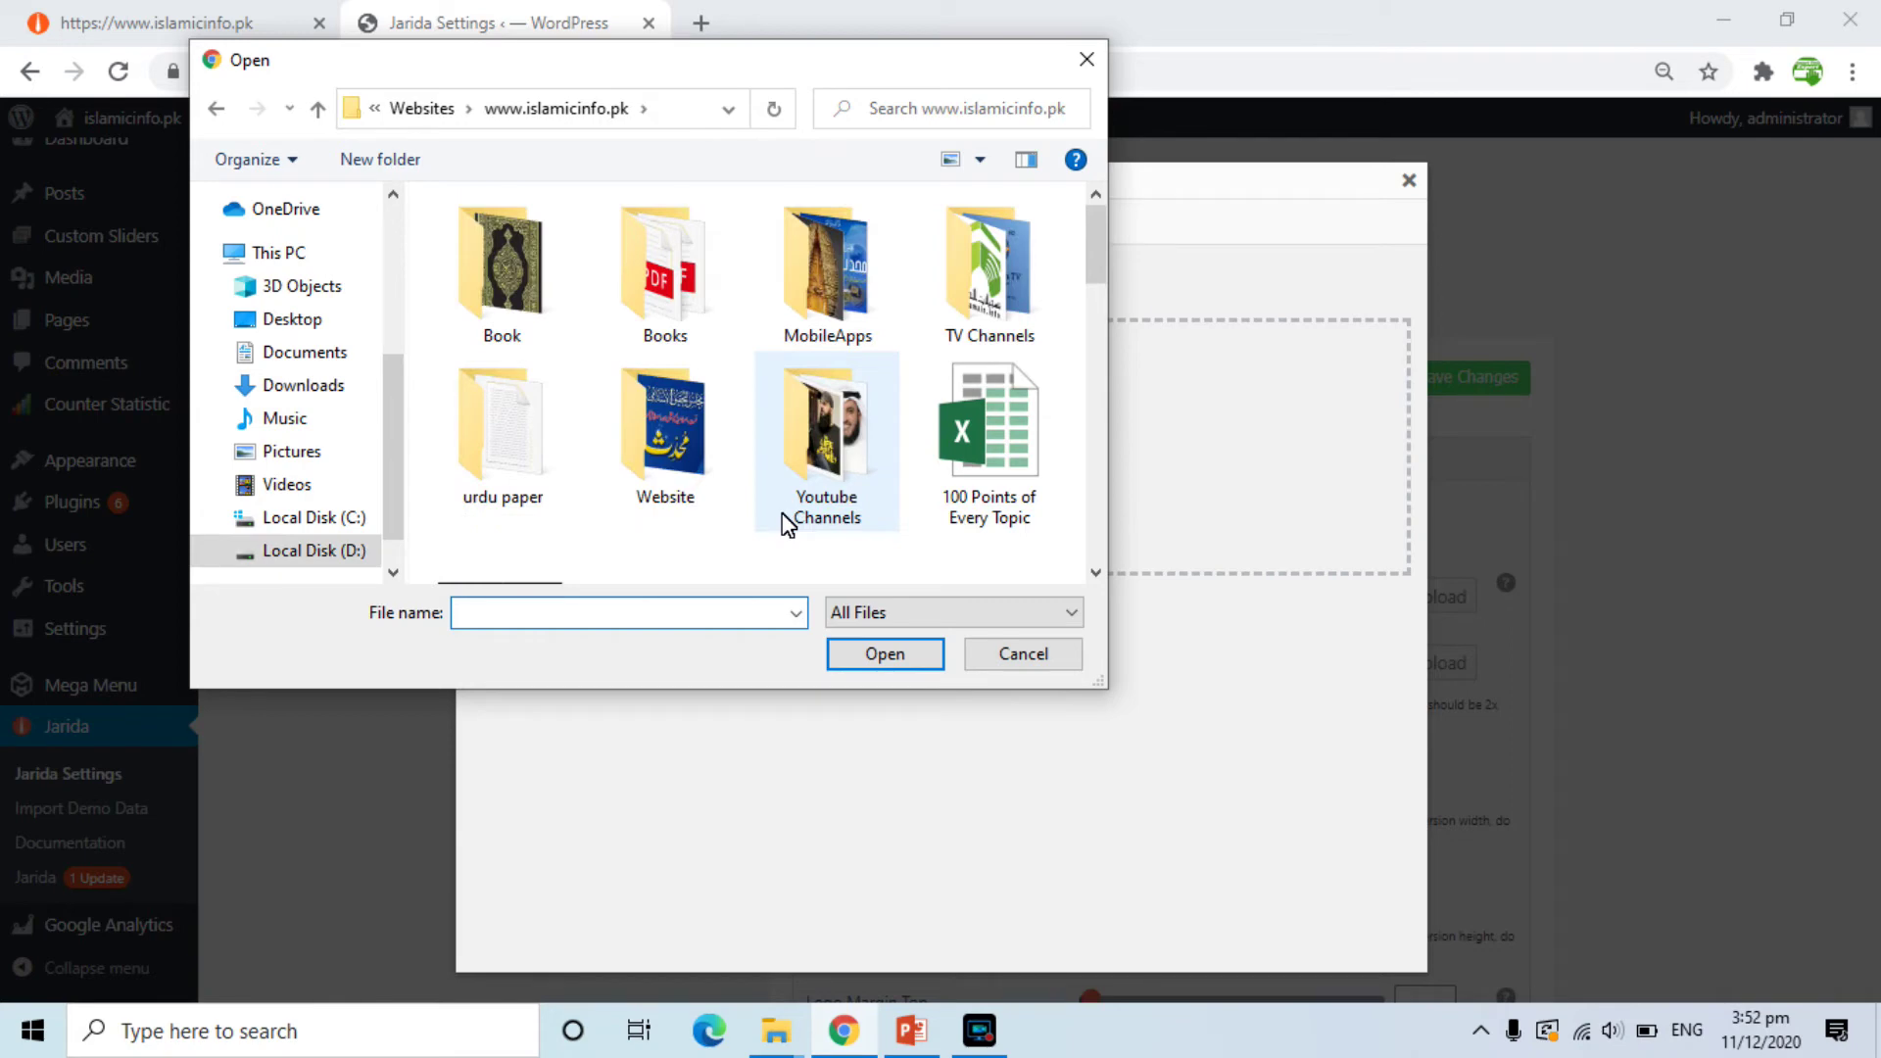
text(banner)
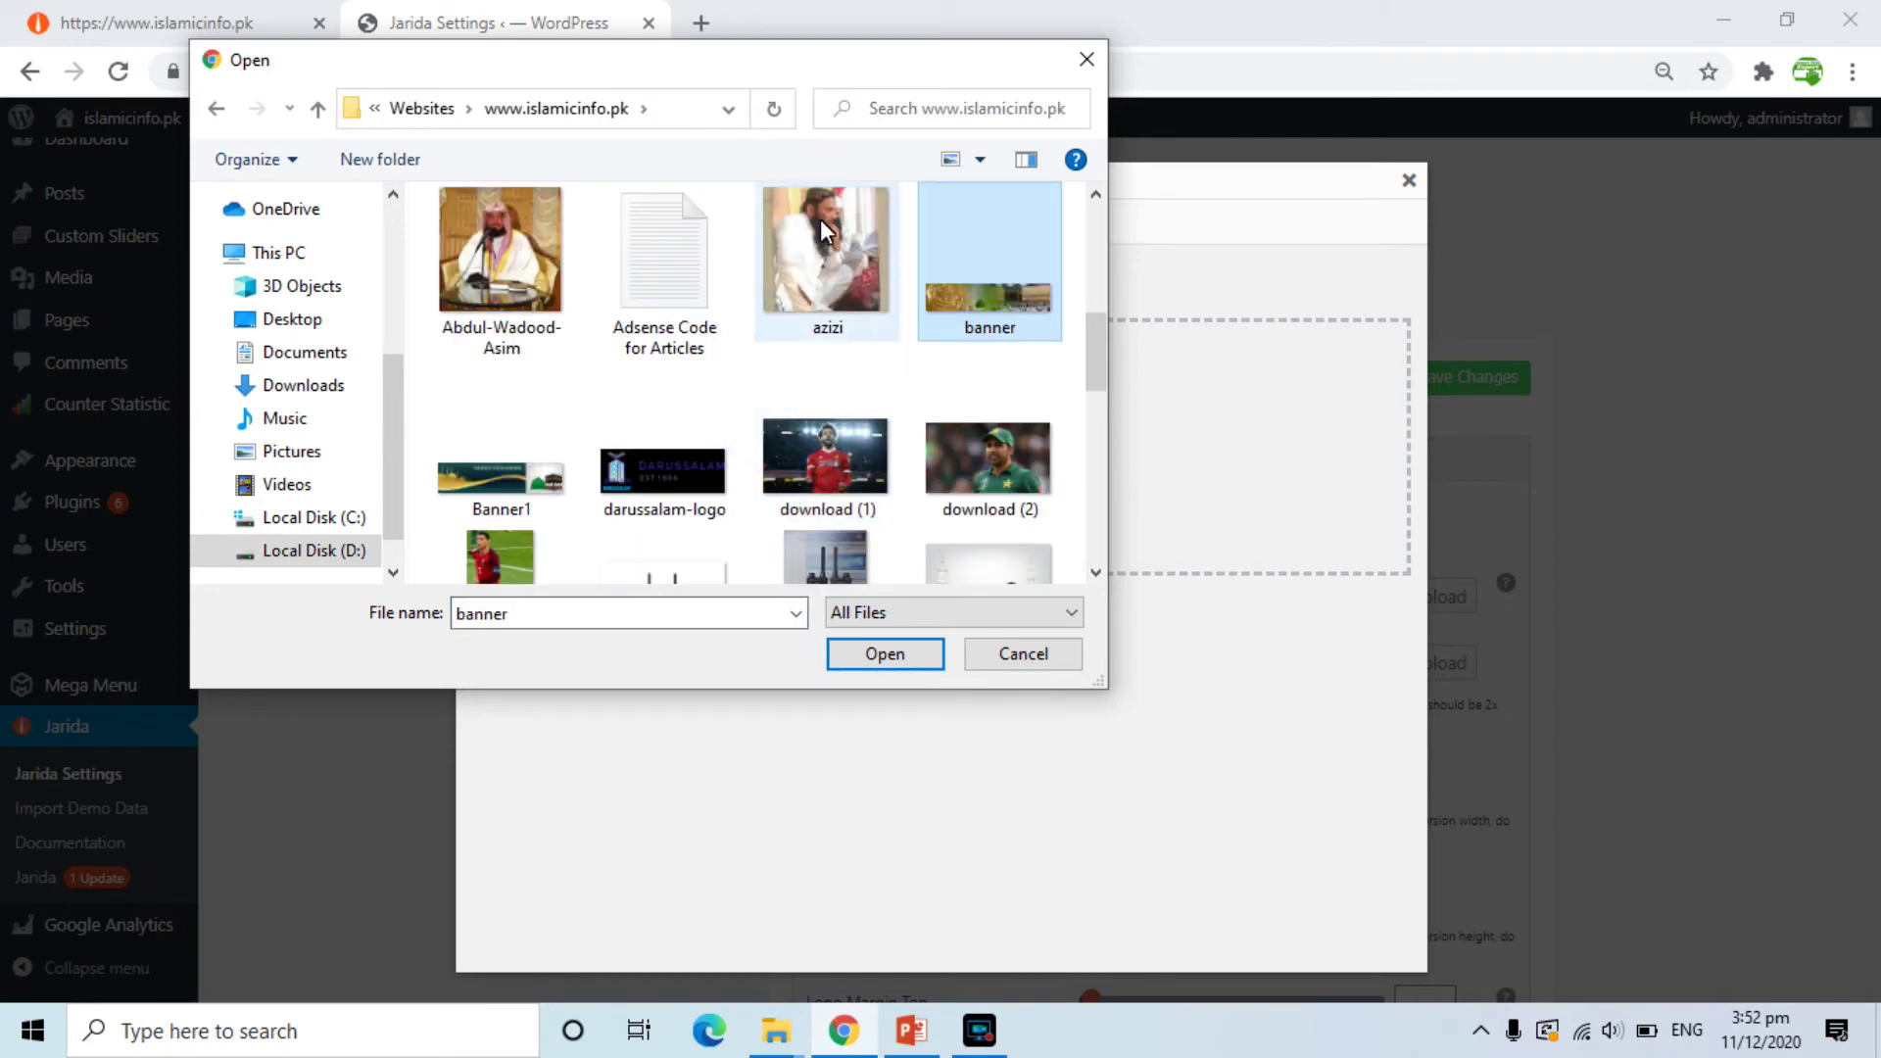
double_click(505, 468)
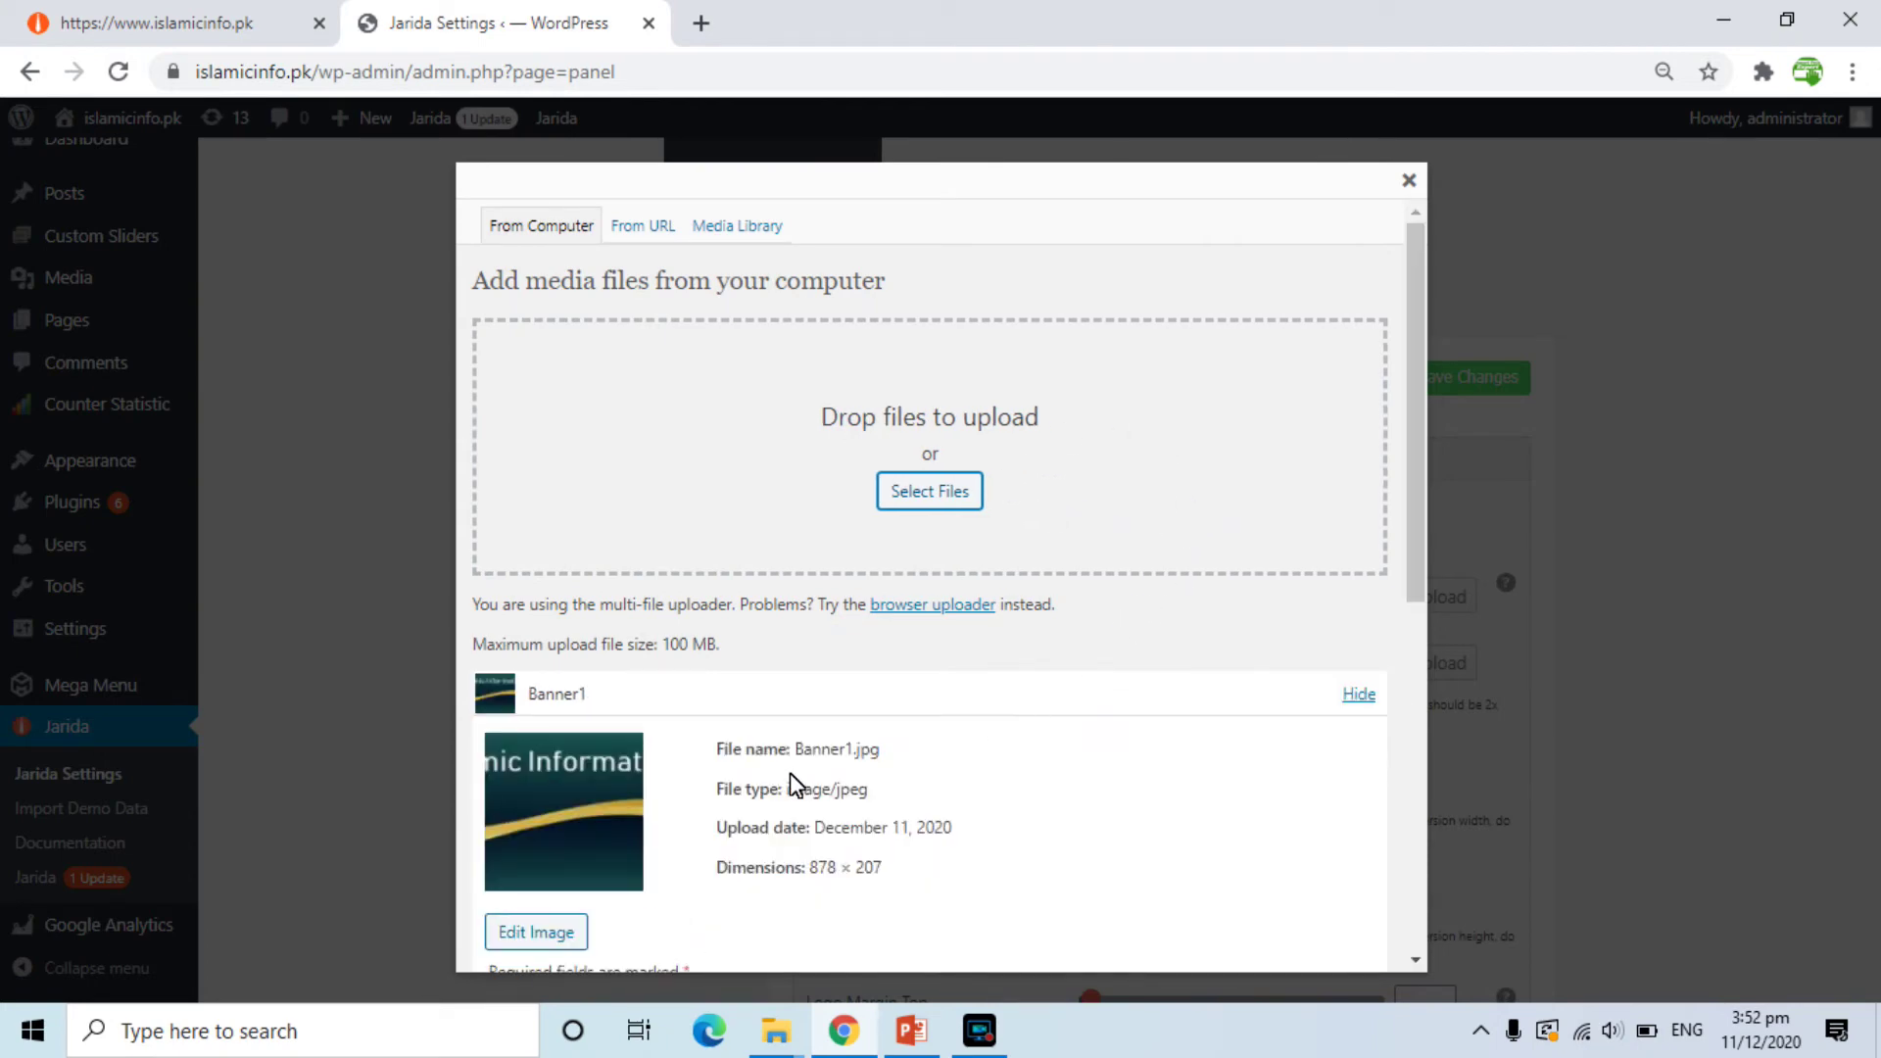
Use the uploaded Banner1 image as the header's logo image
scroll(1413, 584, down, 3)
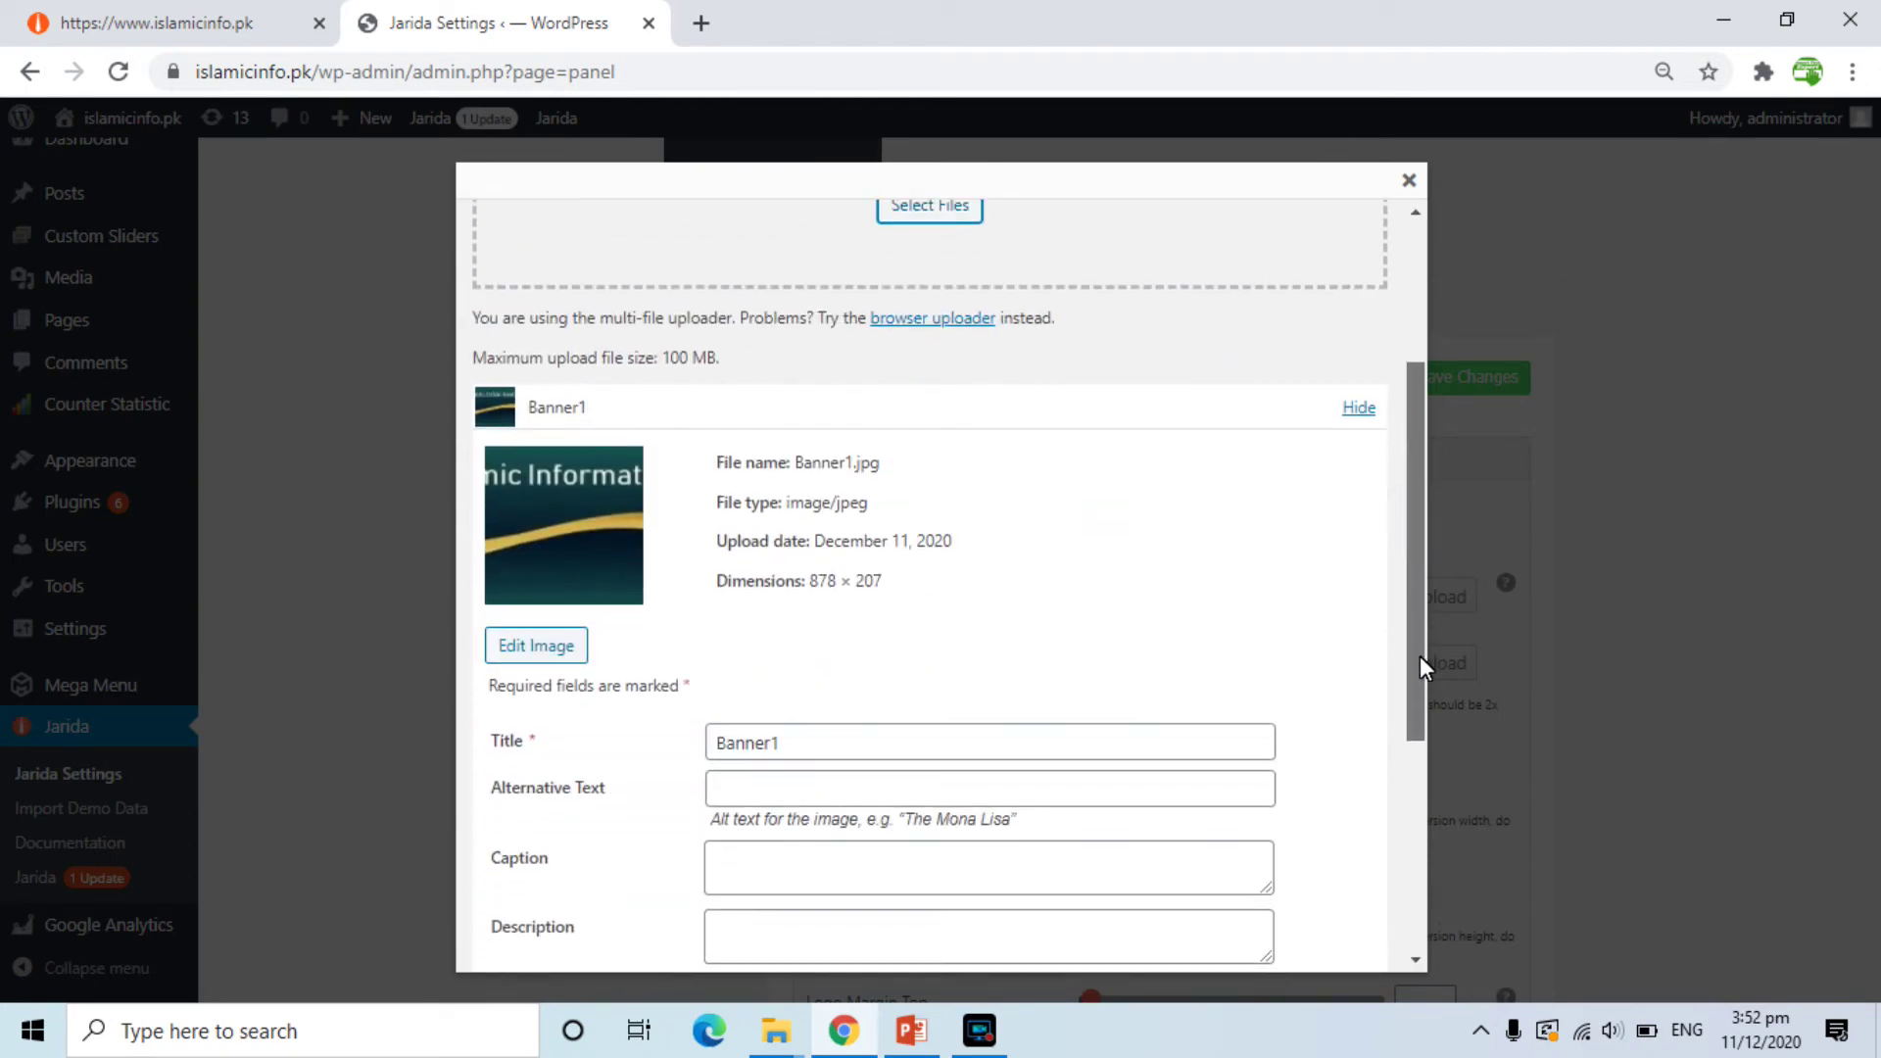
drag(1420, 667, 1425, 870)
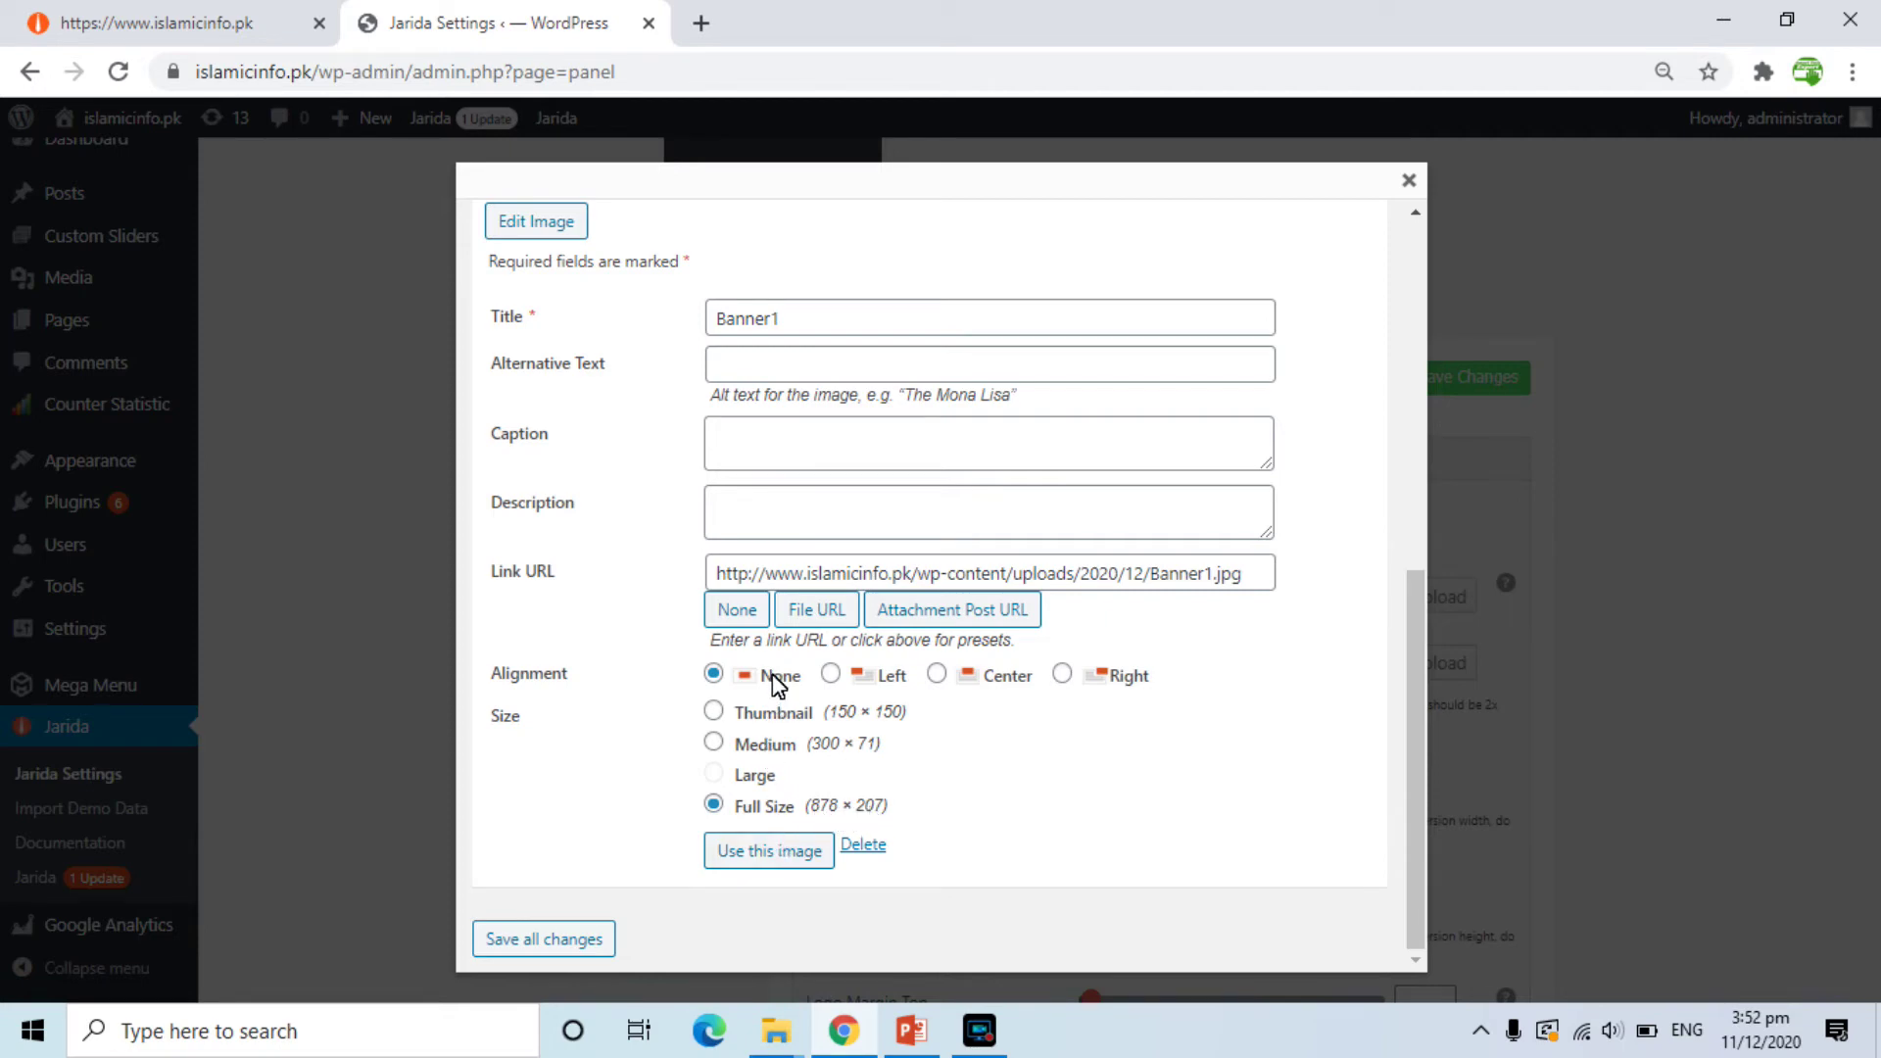
click(752, 853)
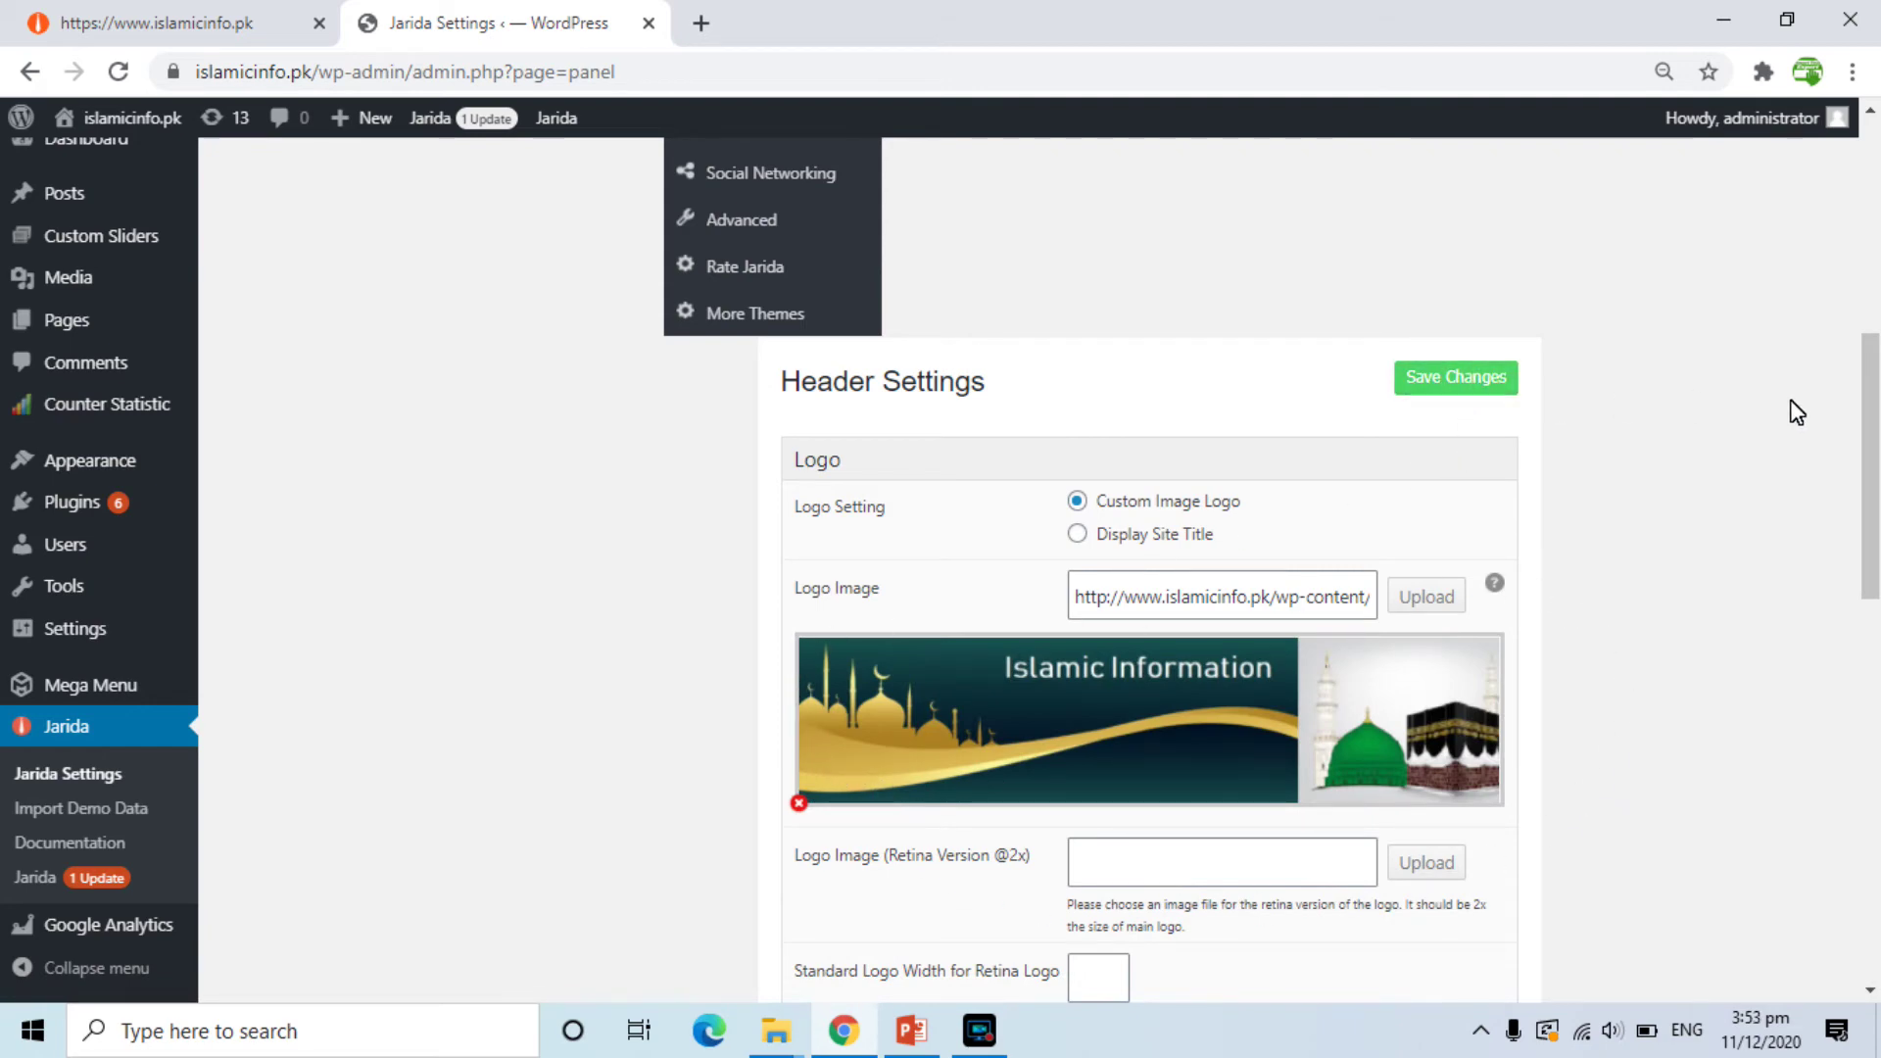
Save the header settings and reload the site's homepage to check the new banner
drag(1868, 417, 1873, 476)
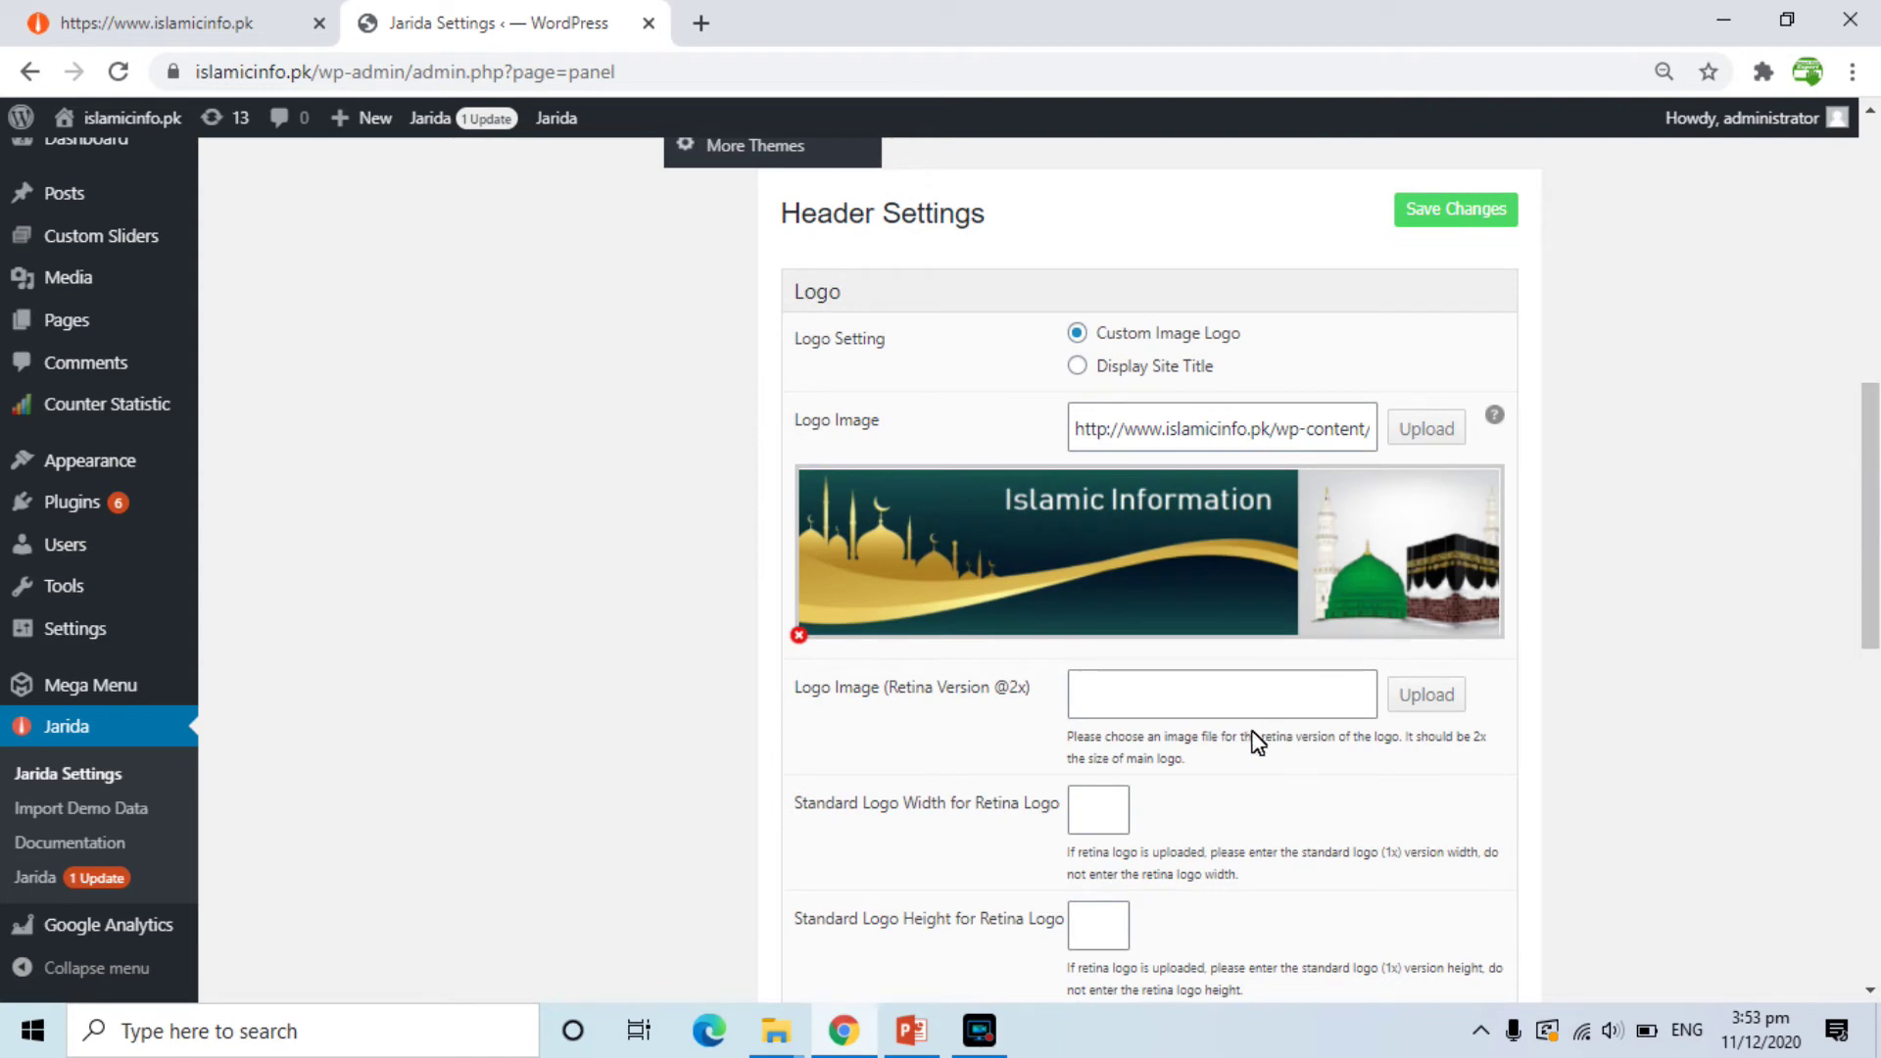
click(1464, 212)
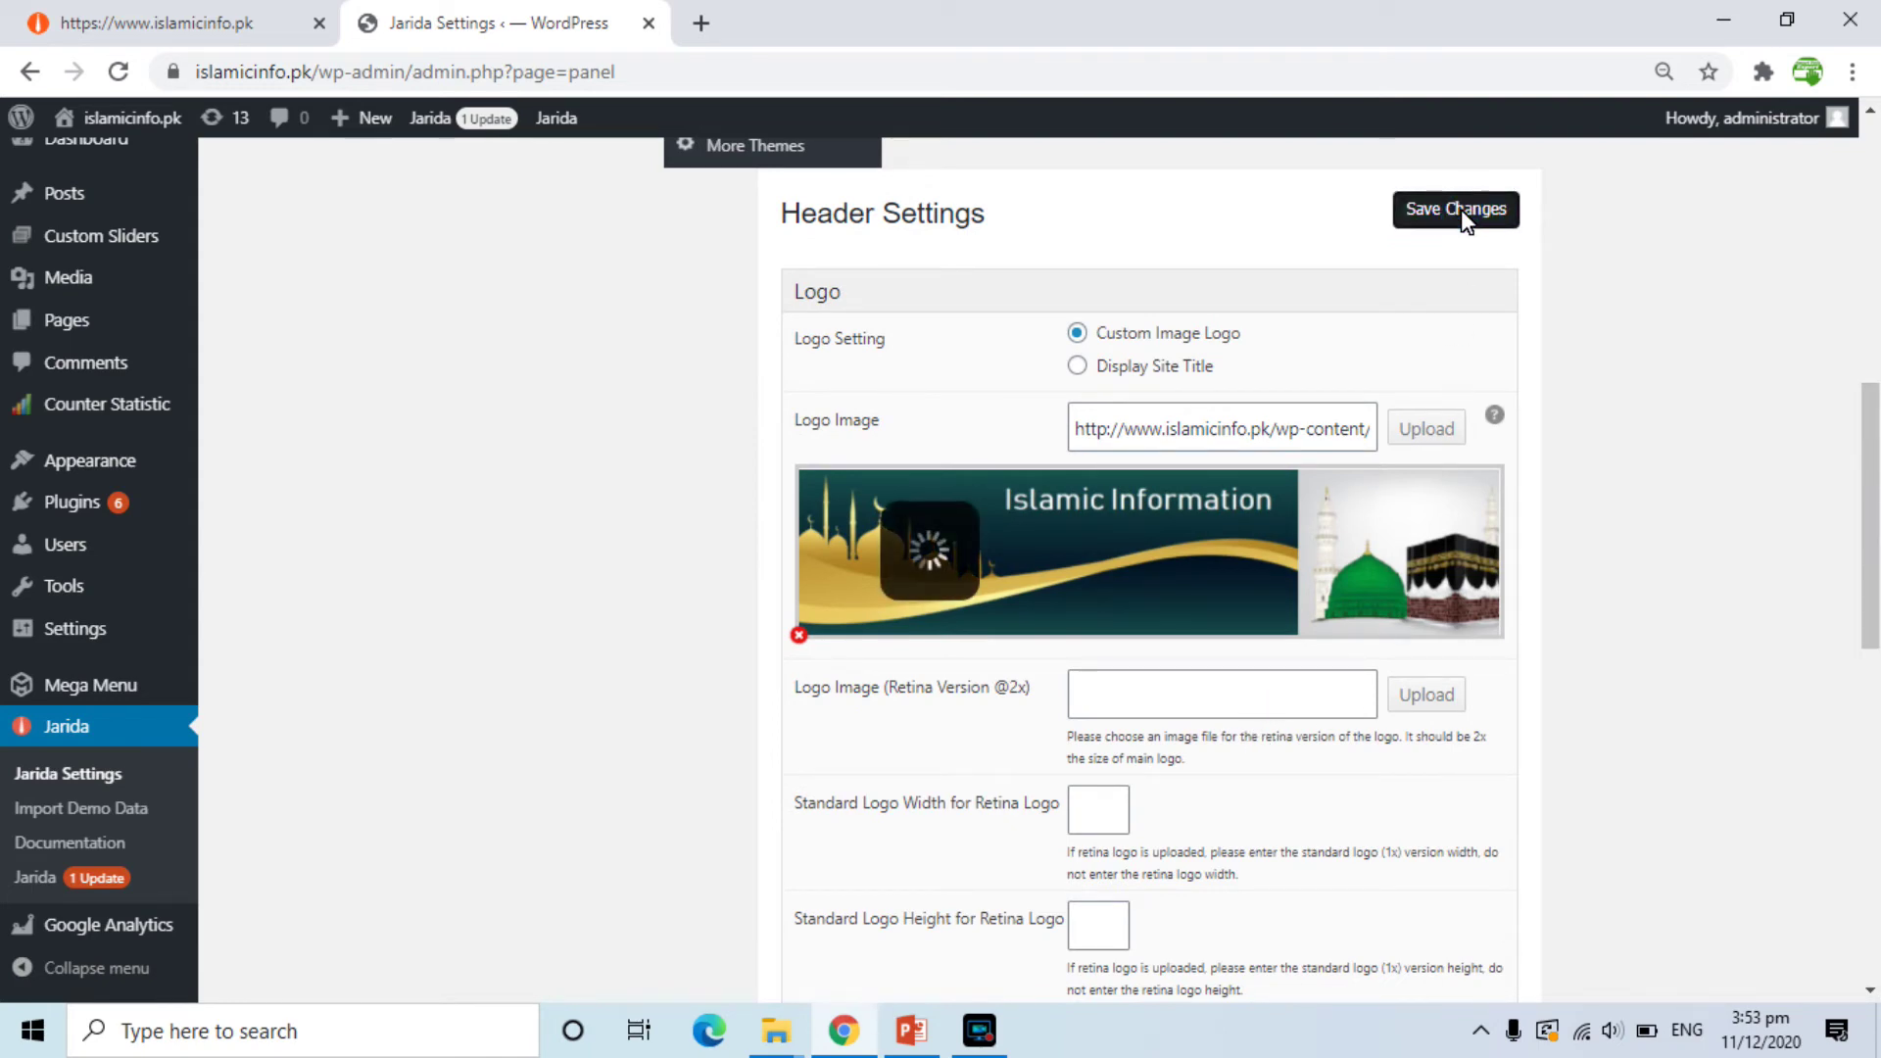
click(142, 22)
click(122, 72)
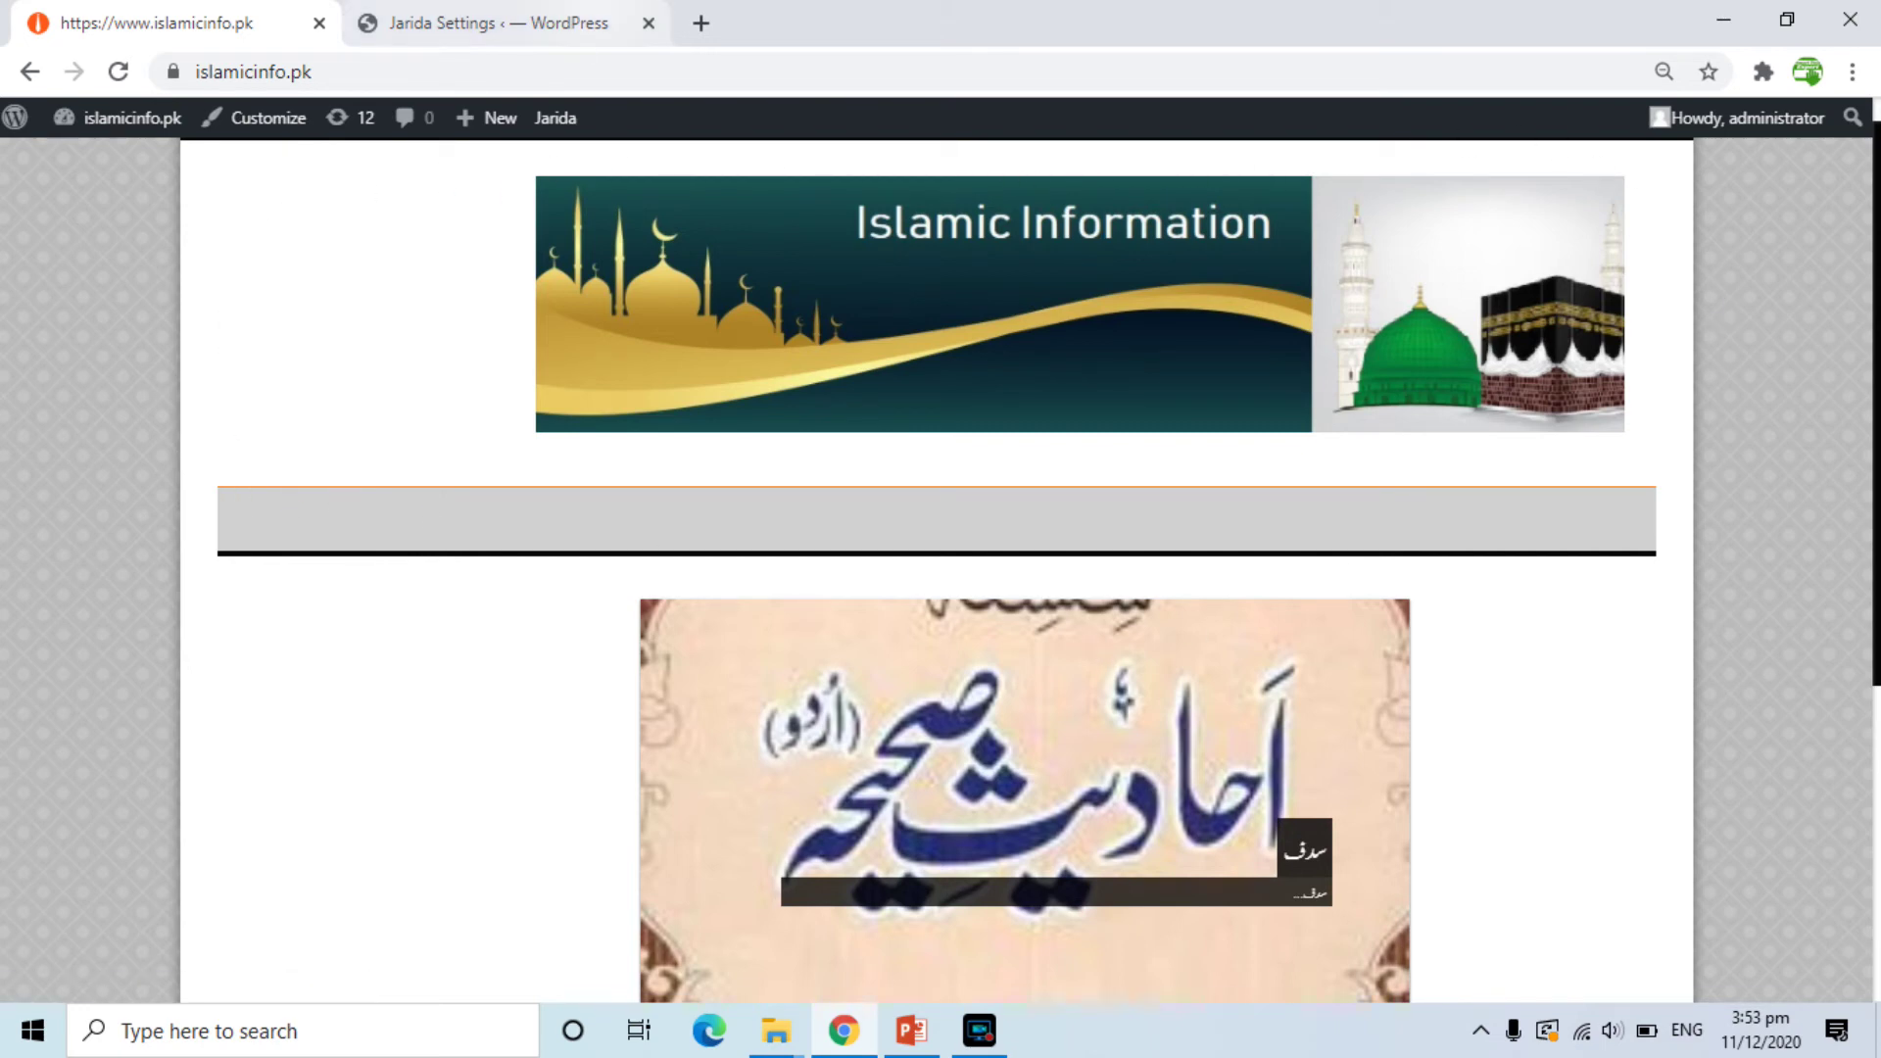
Return to the header settings, compare with the homepage, and set the Logo Margin Top to 15 px
click(600, 22)
drag(1871, 503, 1873, 595)
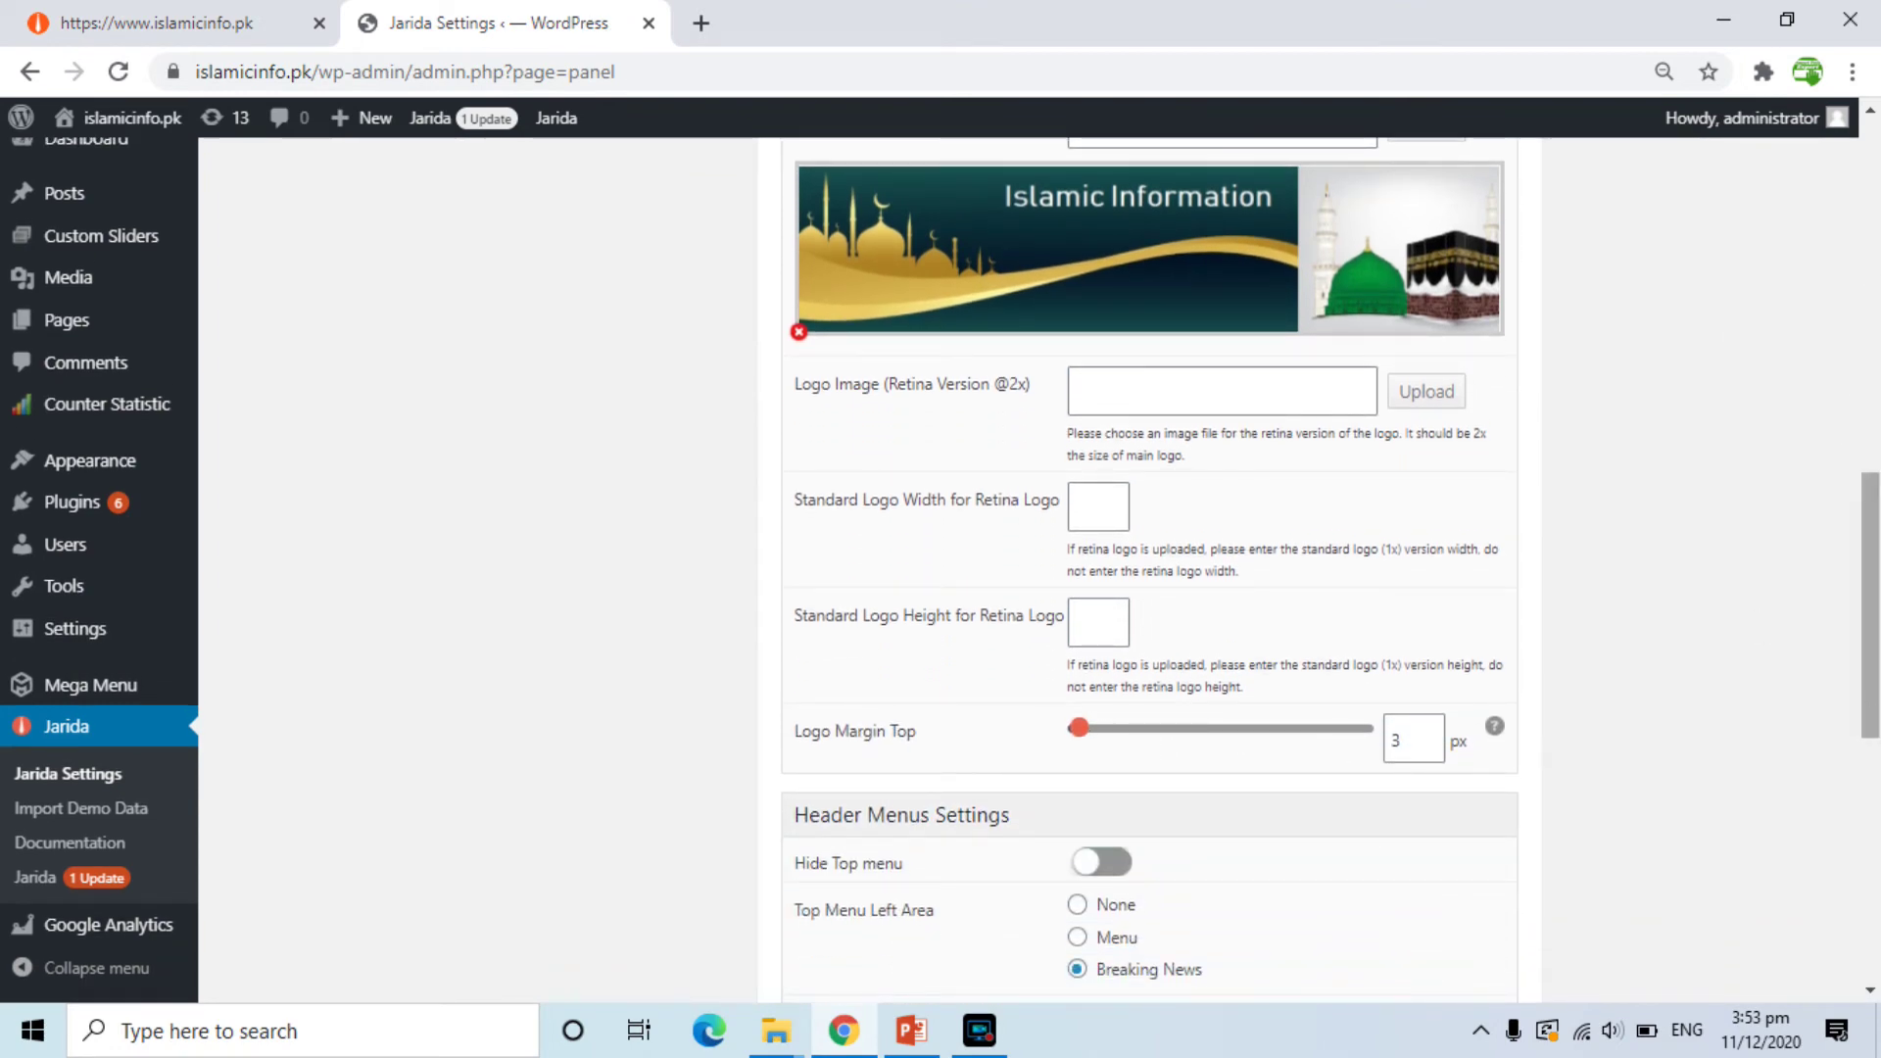
drag(1873, 671, 1873, 715)
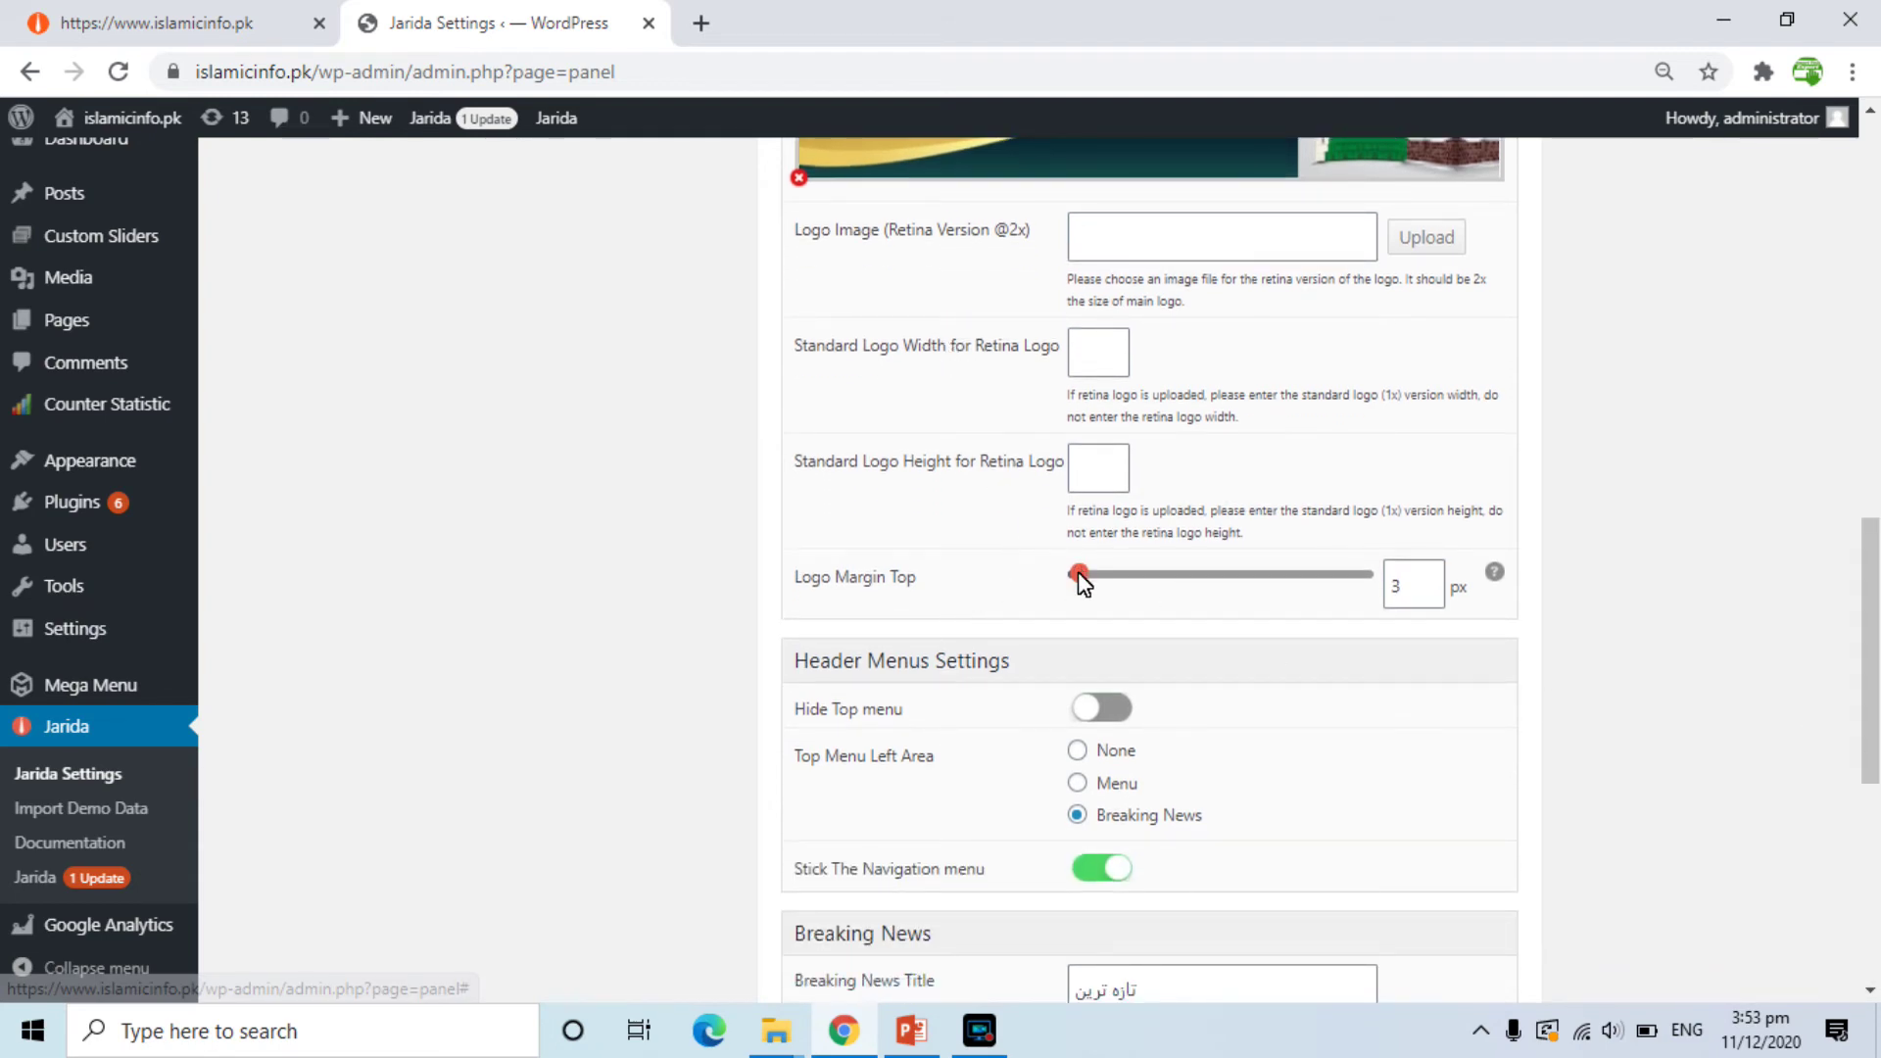
click(184, 6)
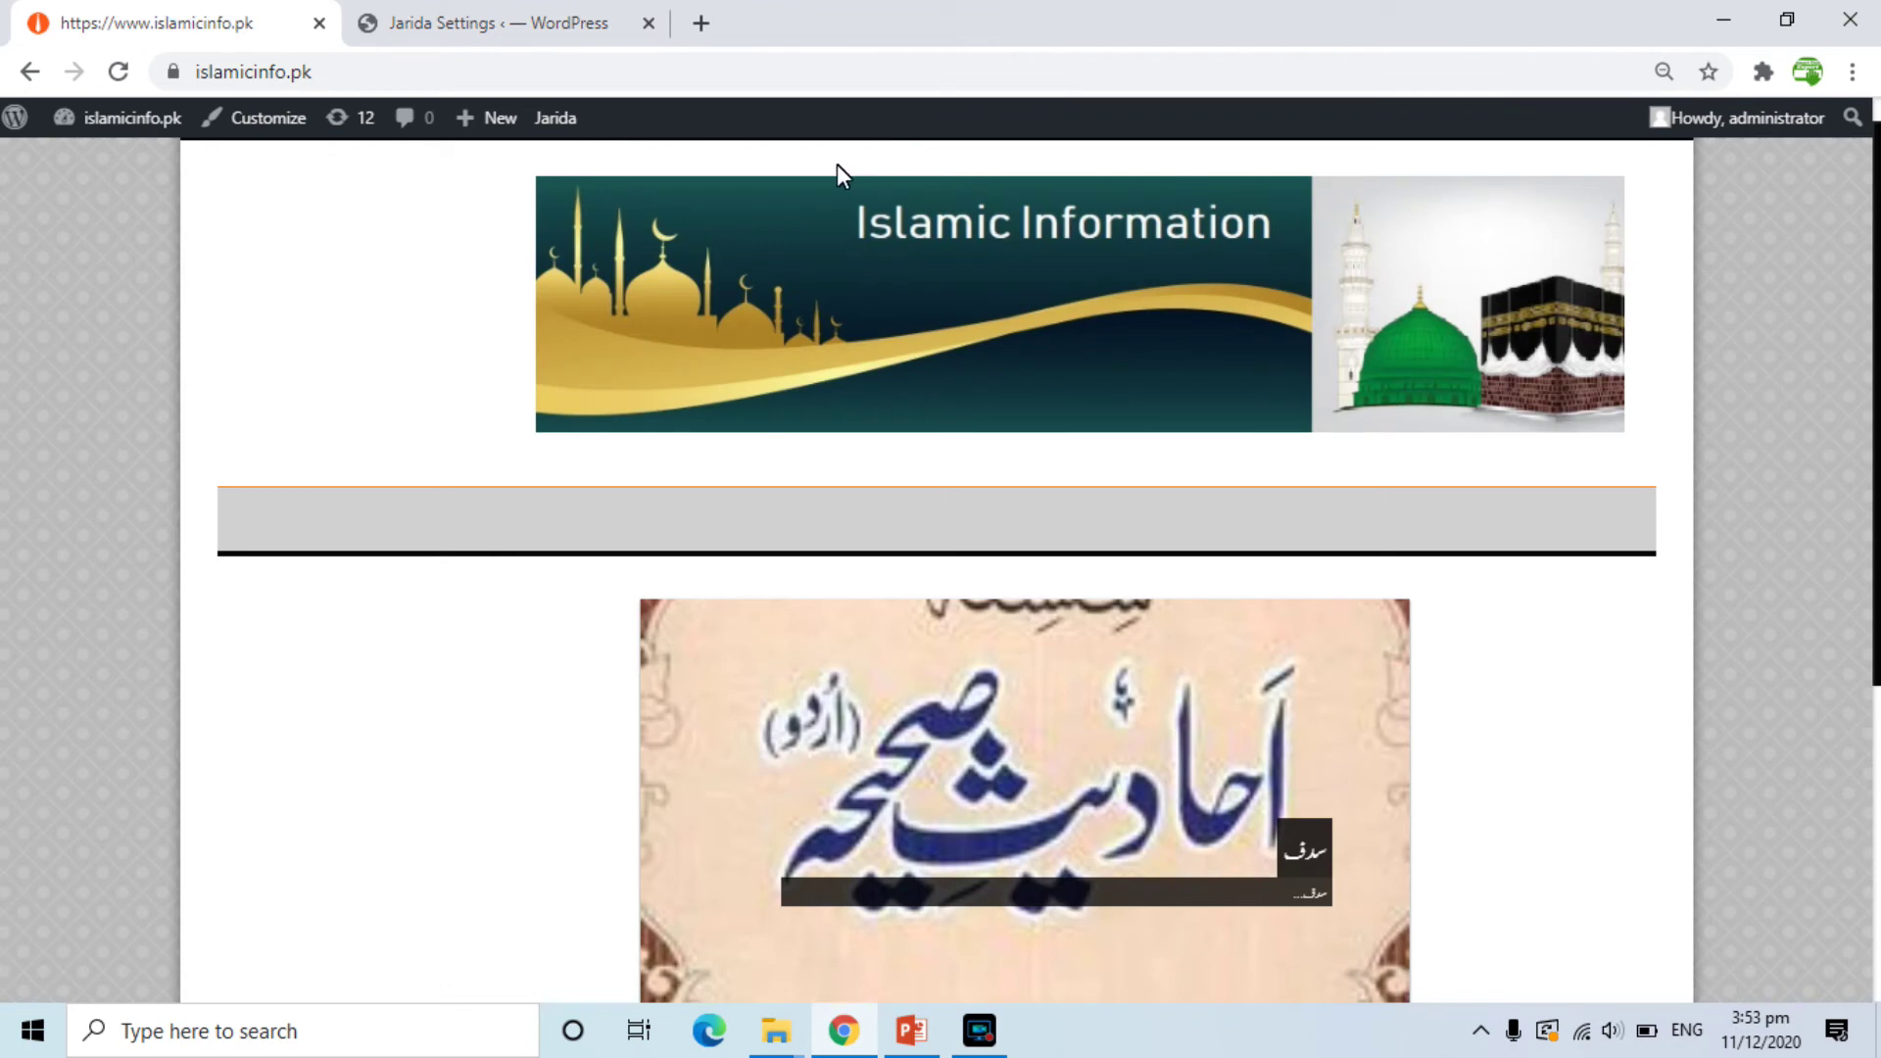
click(571, 14)
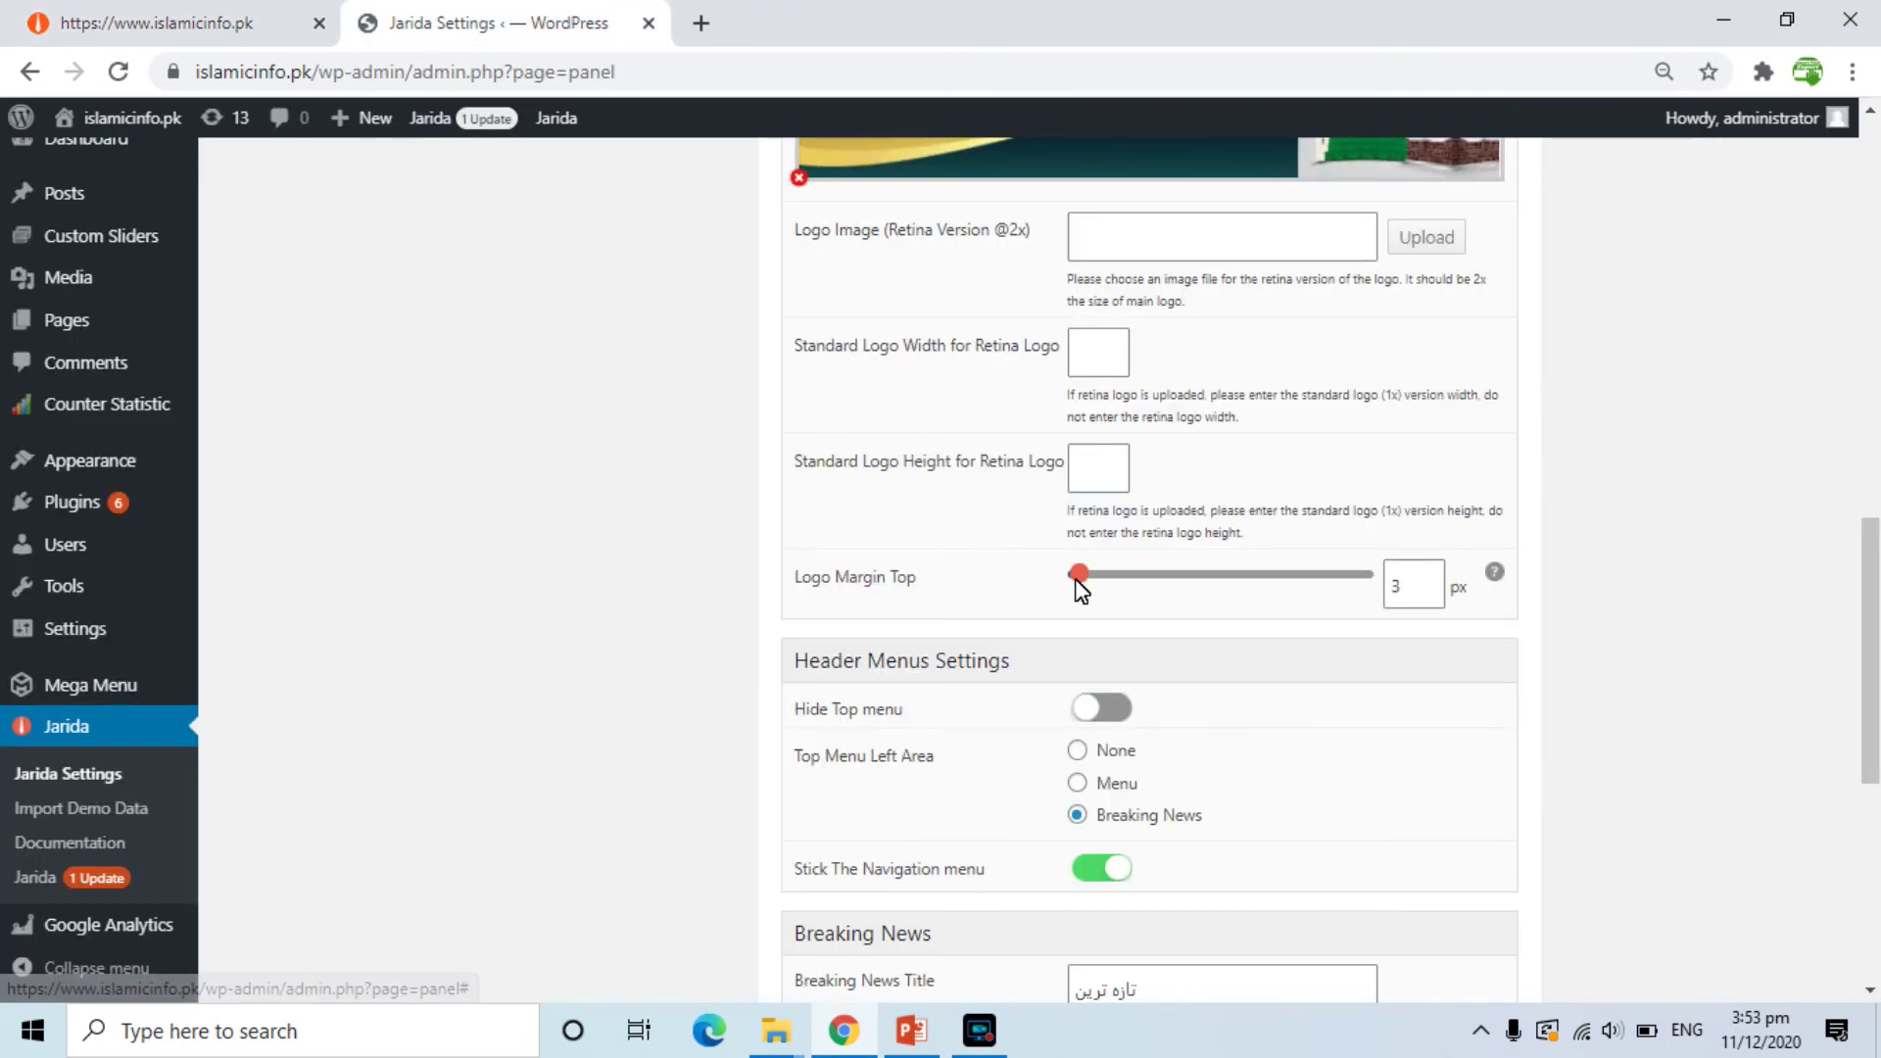
drag(1085, 588, 1117, 584)
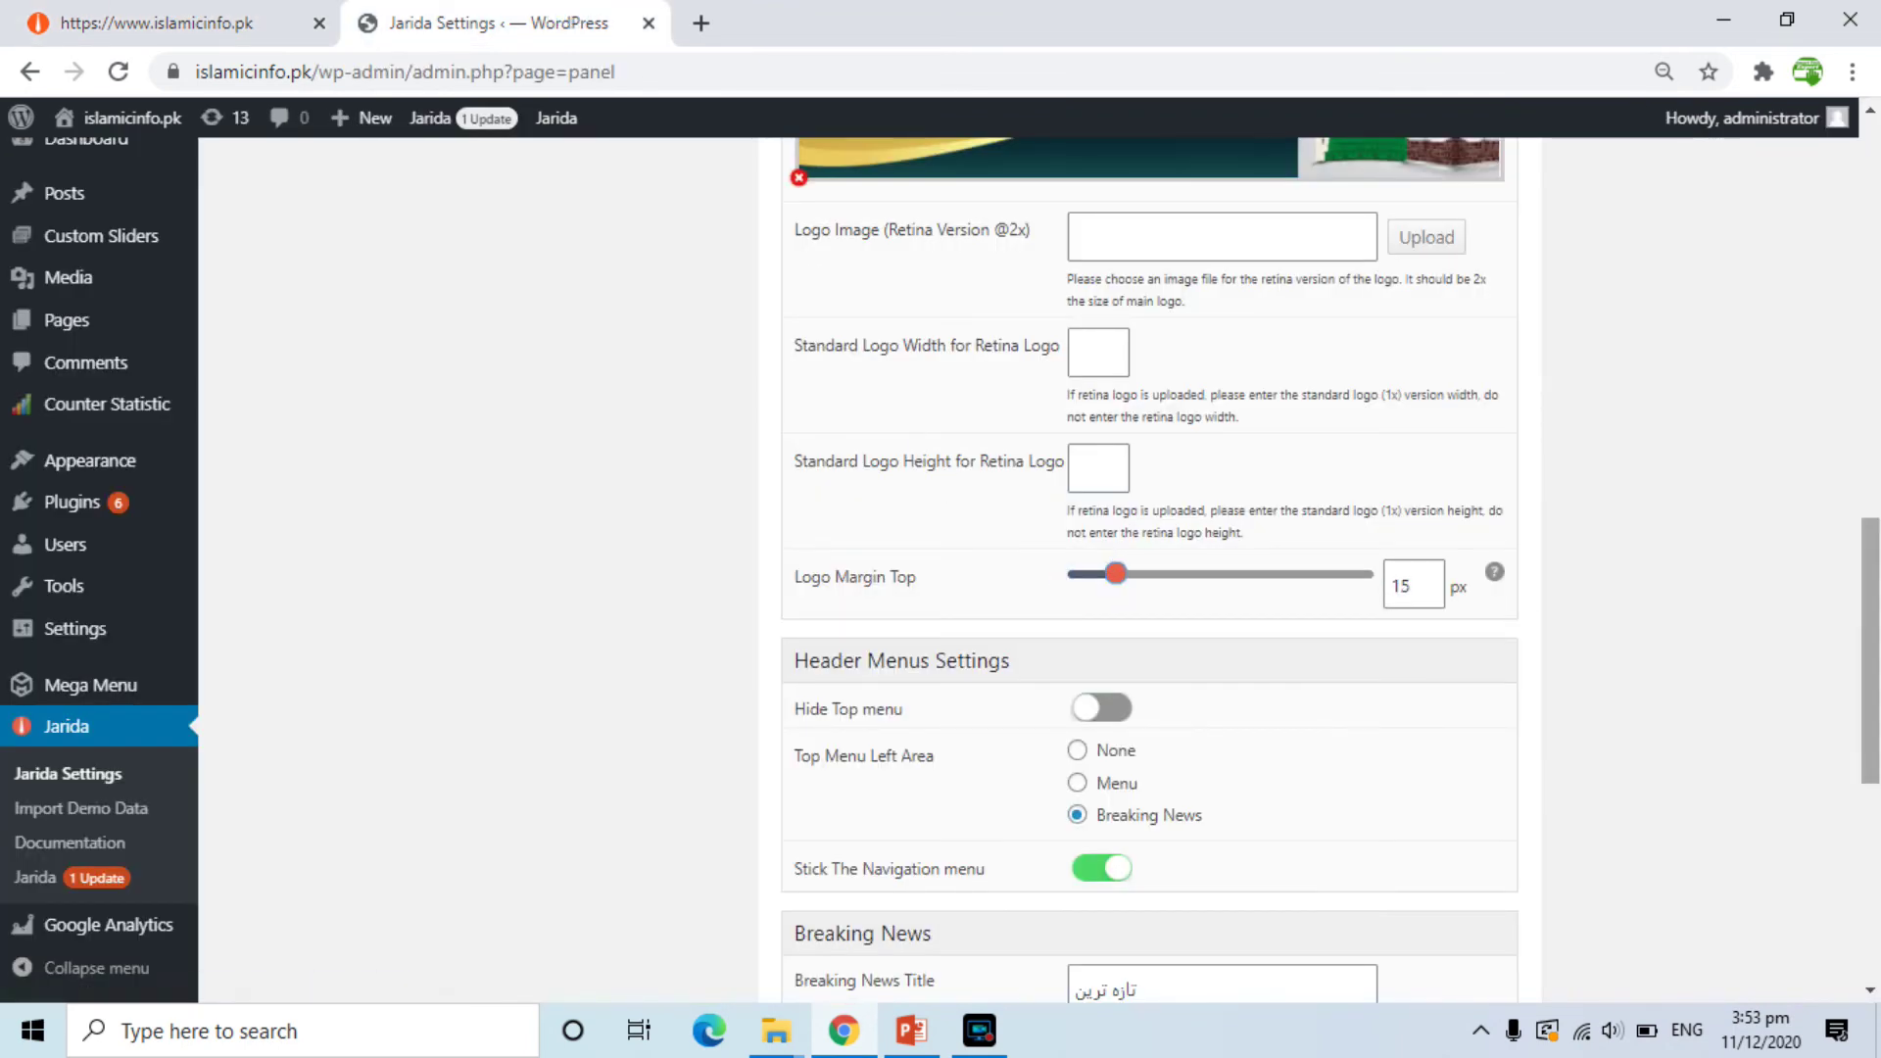
Save the changed logo margin and reload the homepage to check the banner's spacing
scroll(1866, 429, up, 1)
mouse_move(1863, 418)
mouse_down()
mouse_move(1863, 235)
mouse_move(1878, 406)
mouse_up()
click(1444, 706)
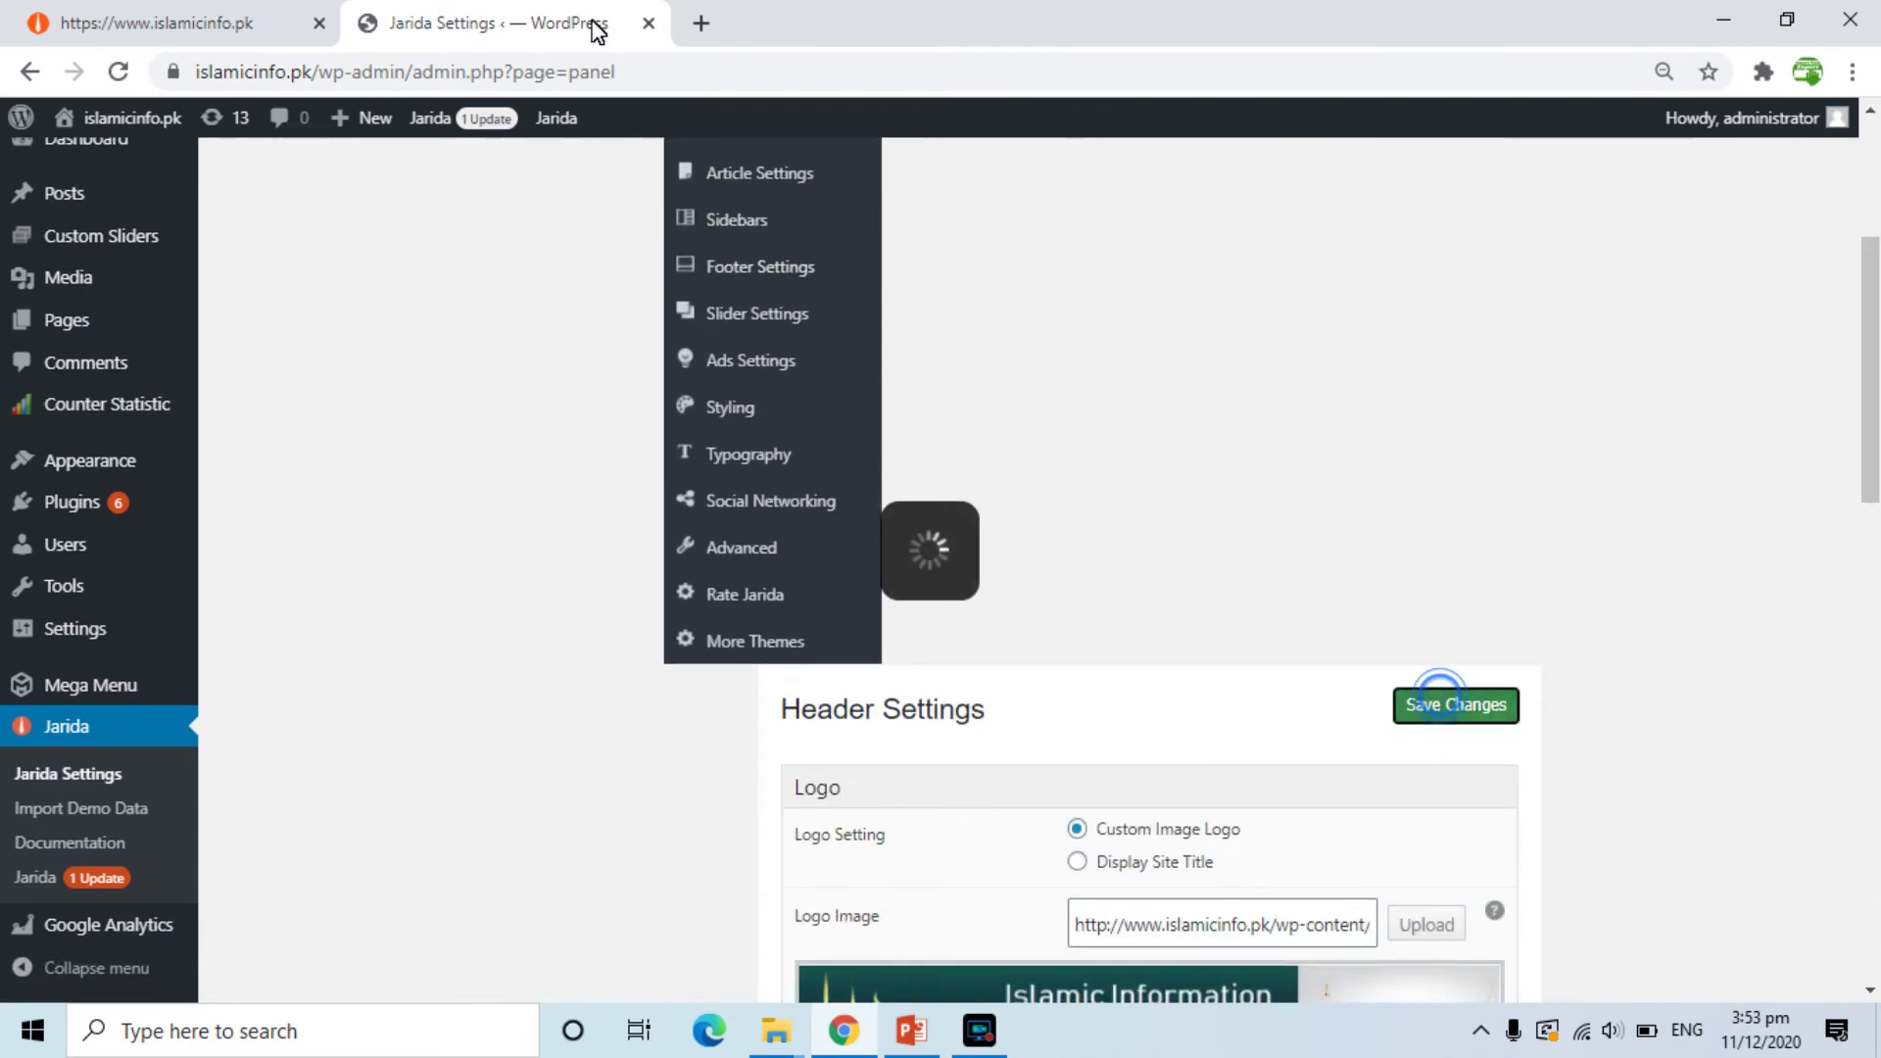
click(232, 15)
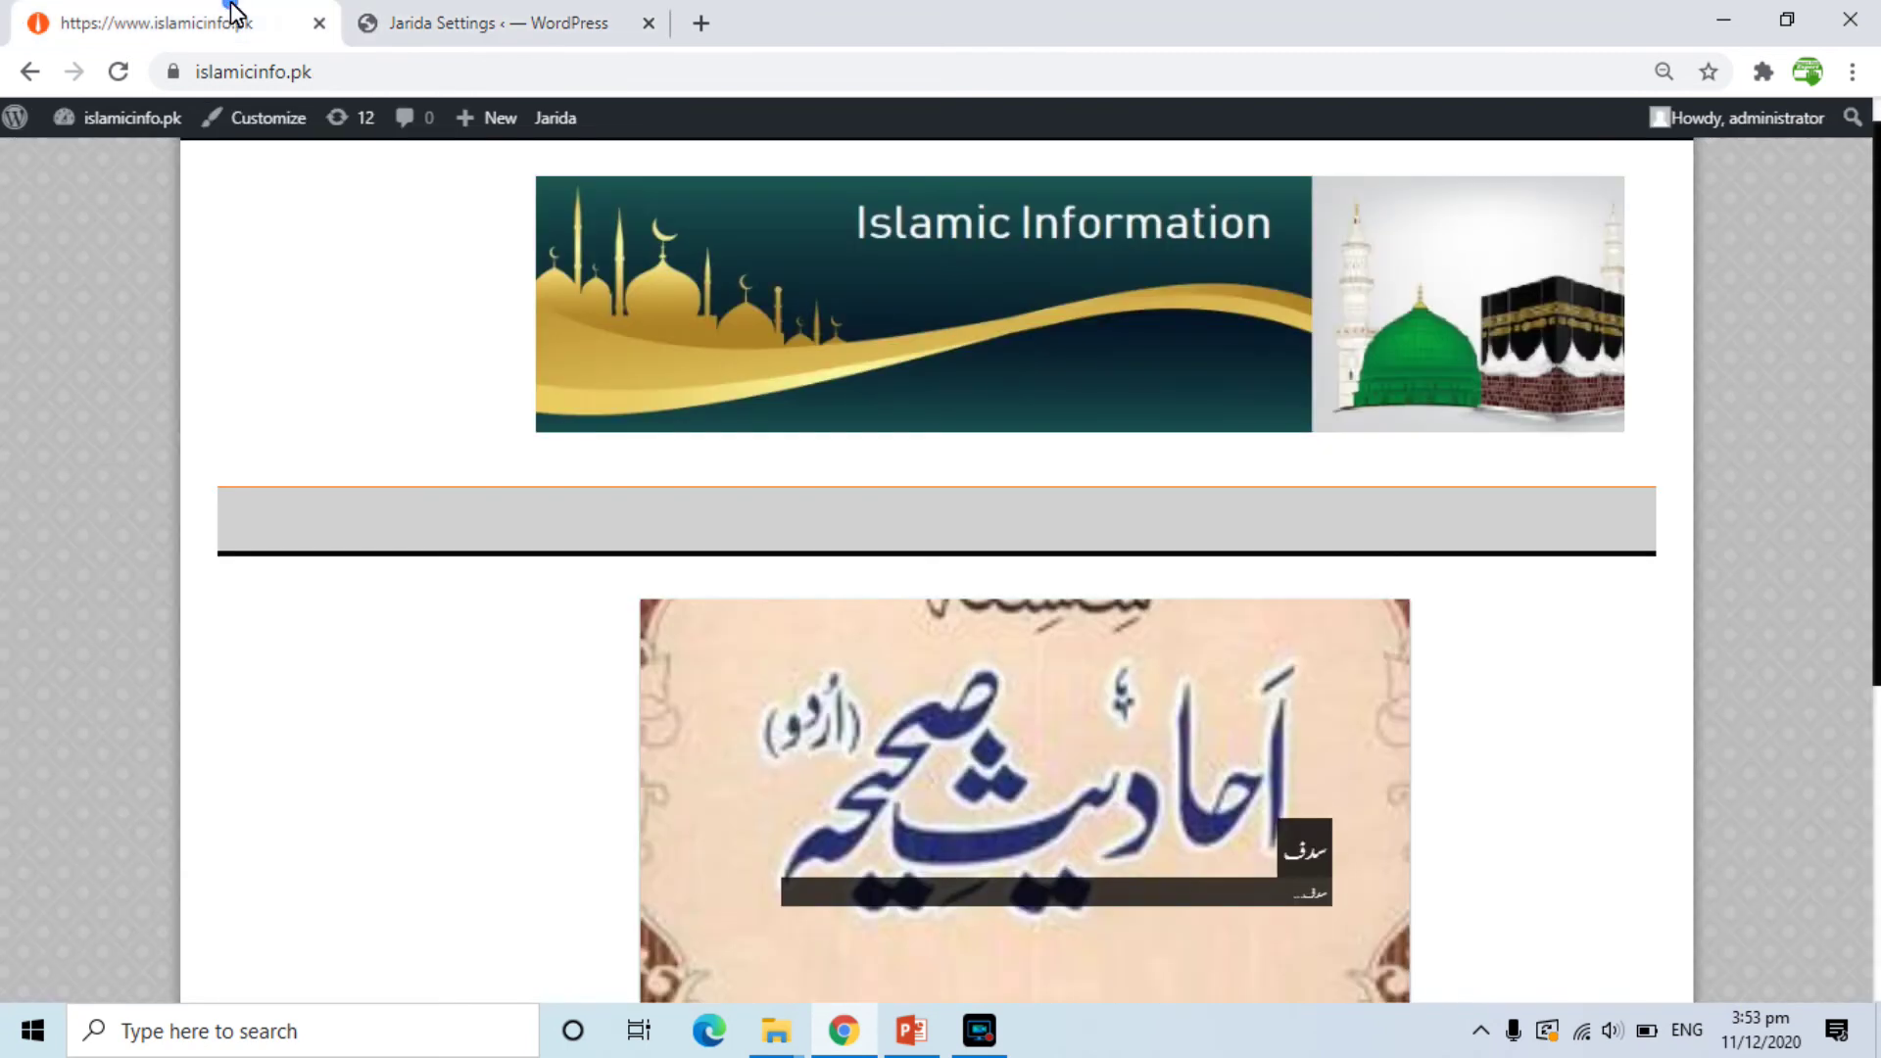
click(118, 71)
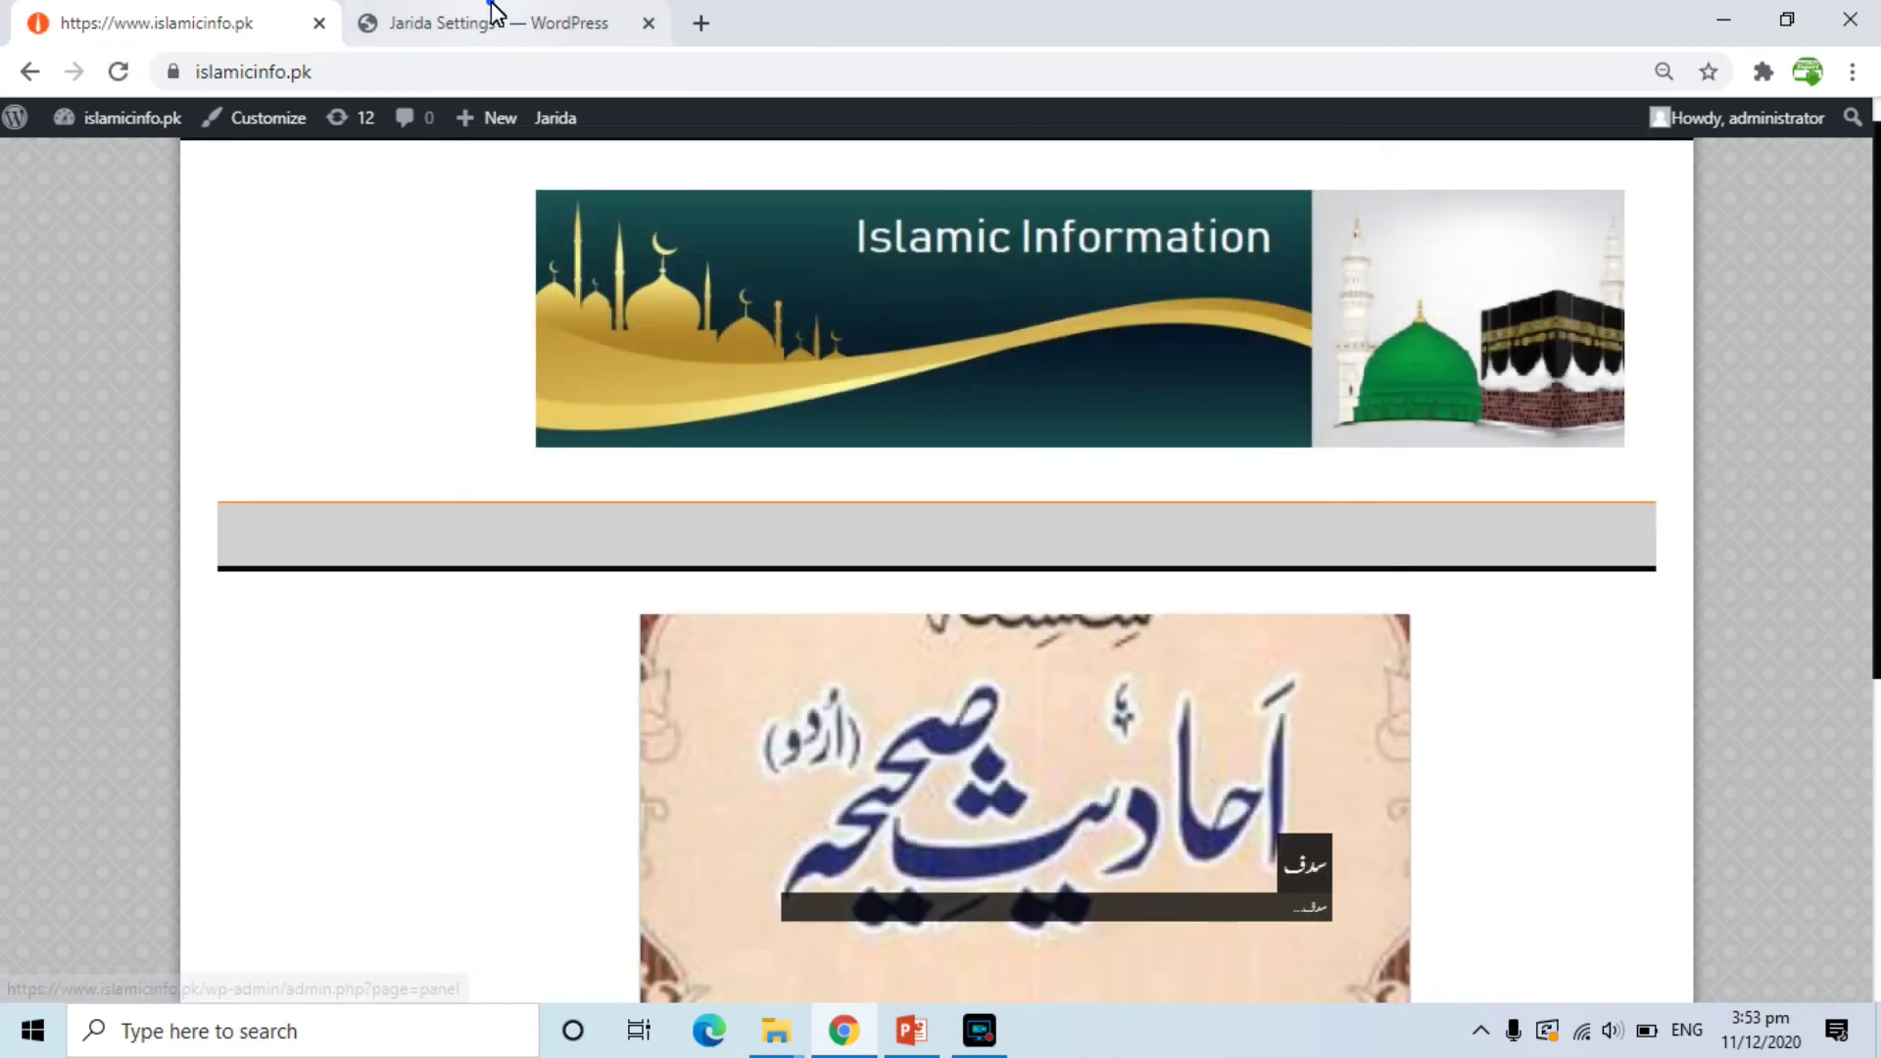
Return to the header settings and increase the Logo Margin Top further
click(489, 18)
drag(1868, 339, 1868, 661)
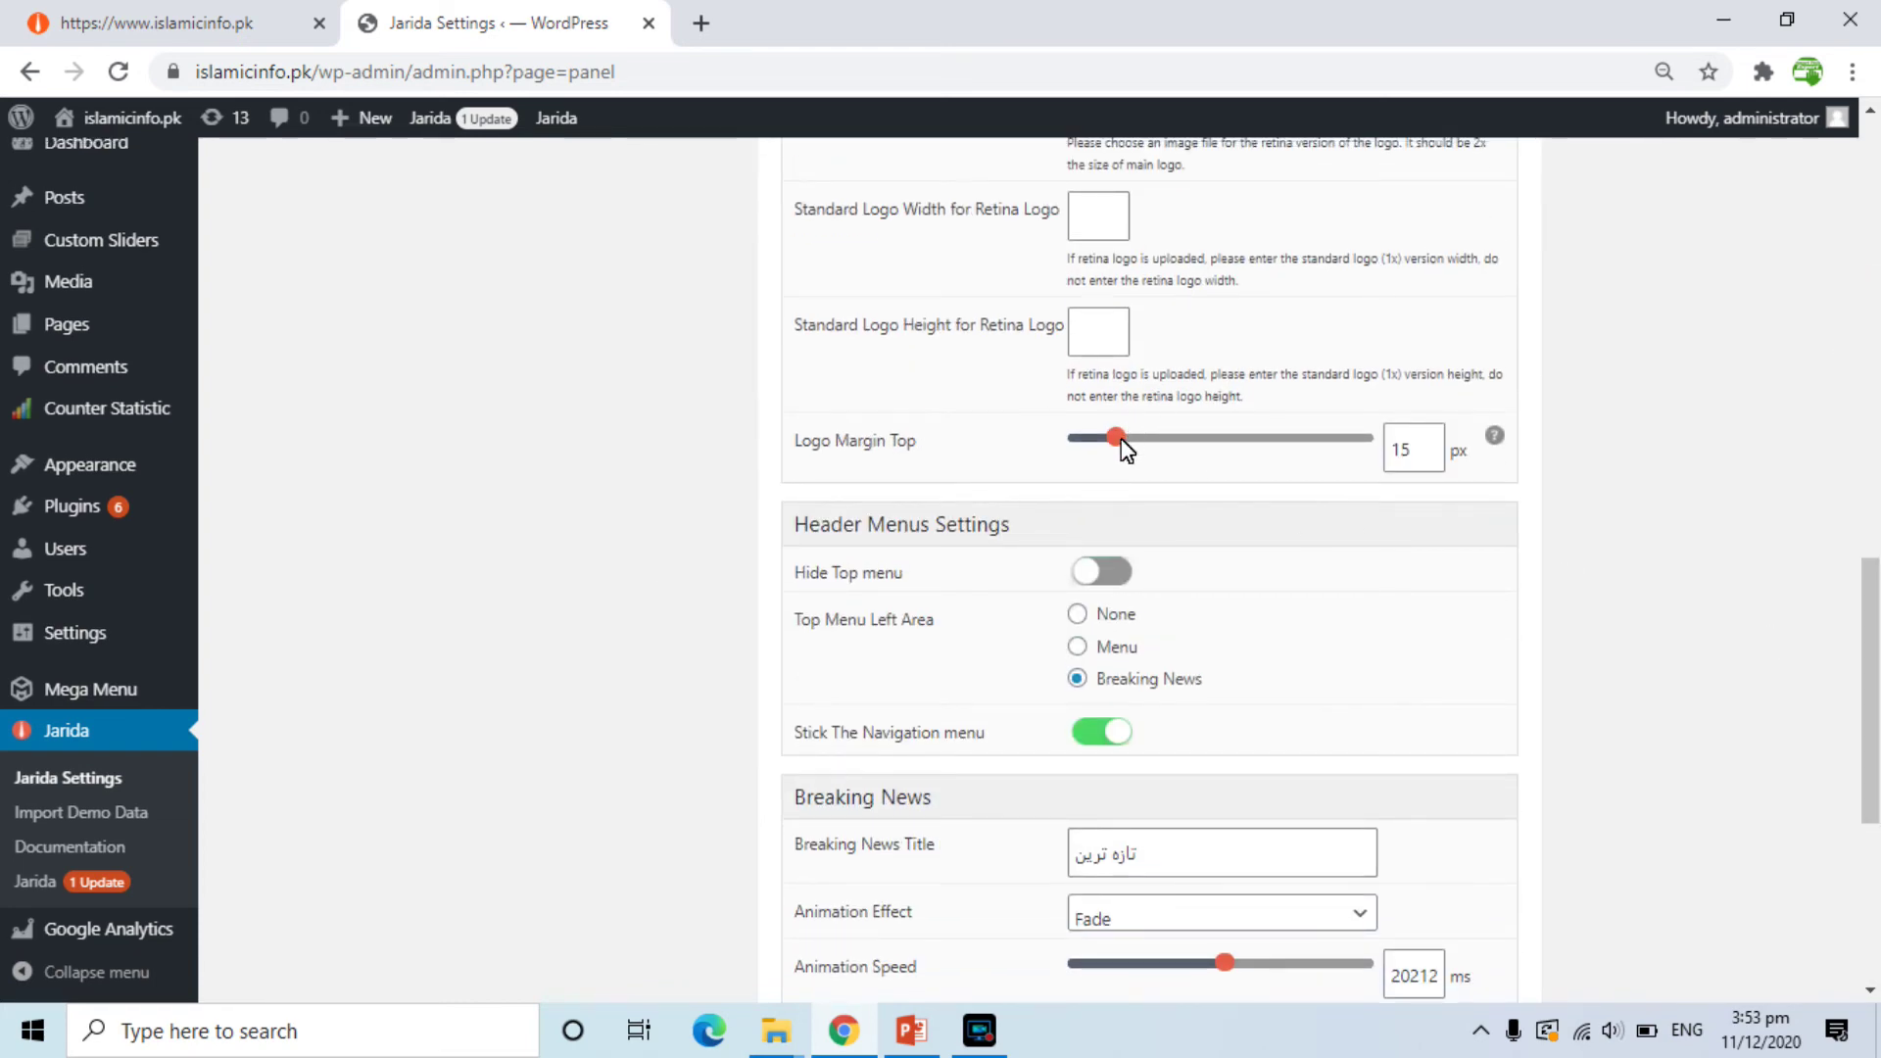
drag(1119, 438, 1165, 441)
Save the increased logo margin and reload the homepage to check the banner's position
drag(1872, 605, 1864, 308)
click(1470, 578)
click(211, 13)
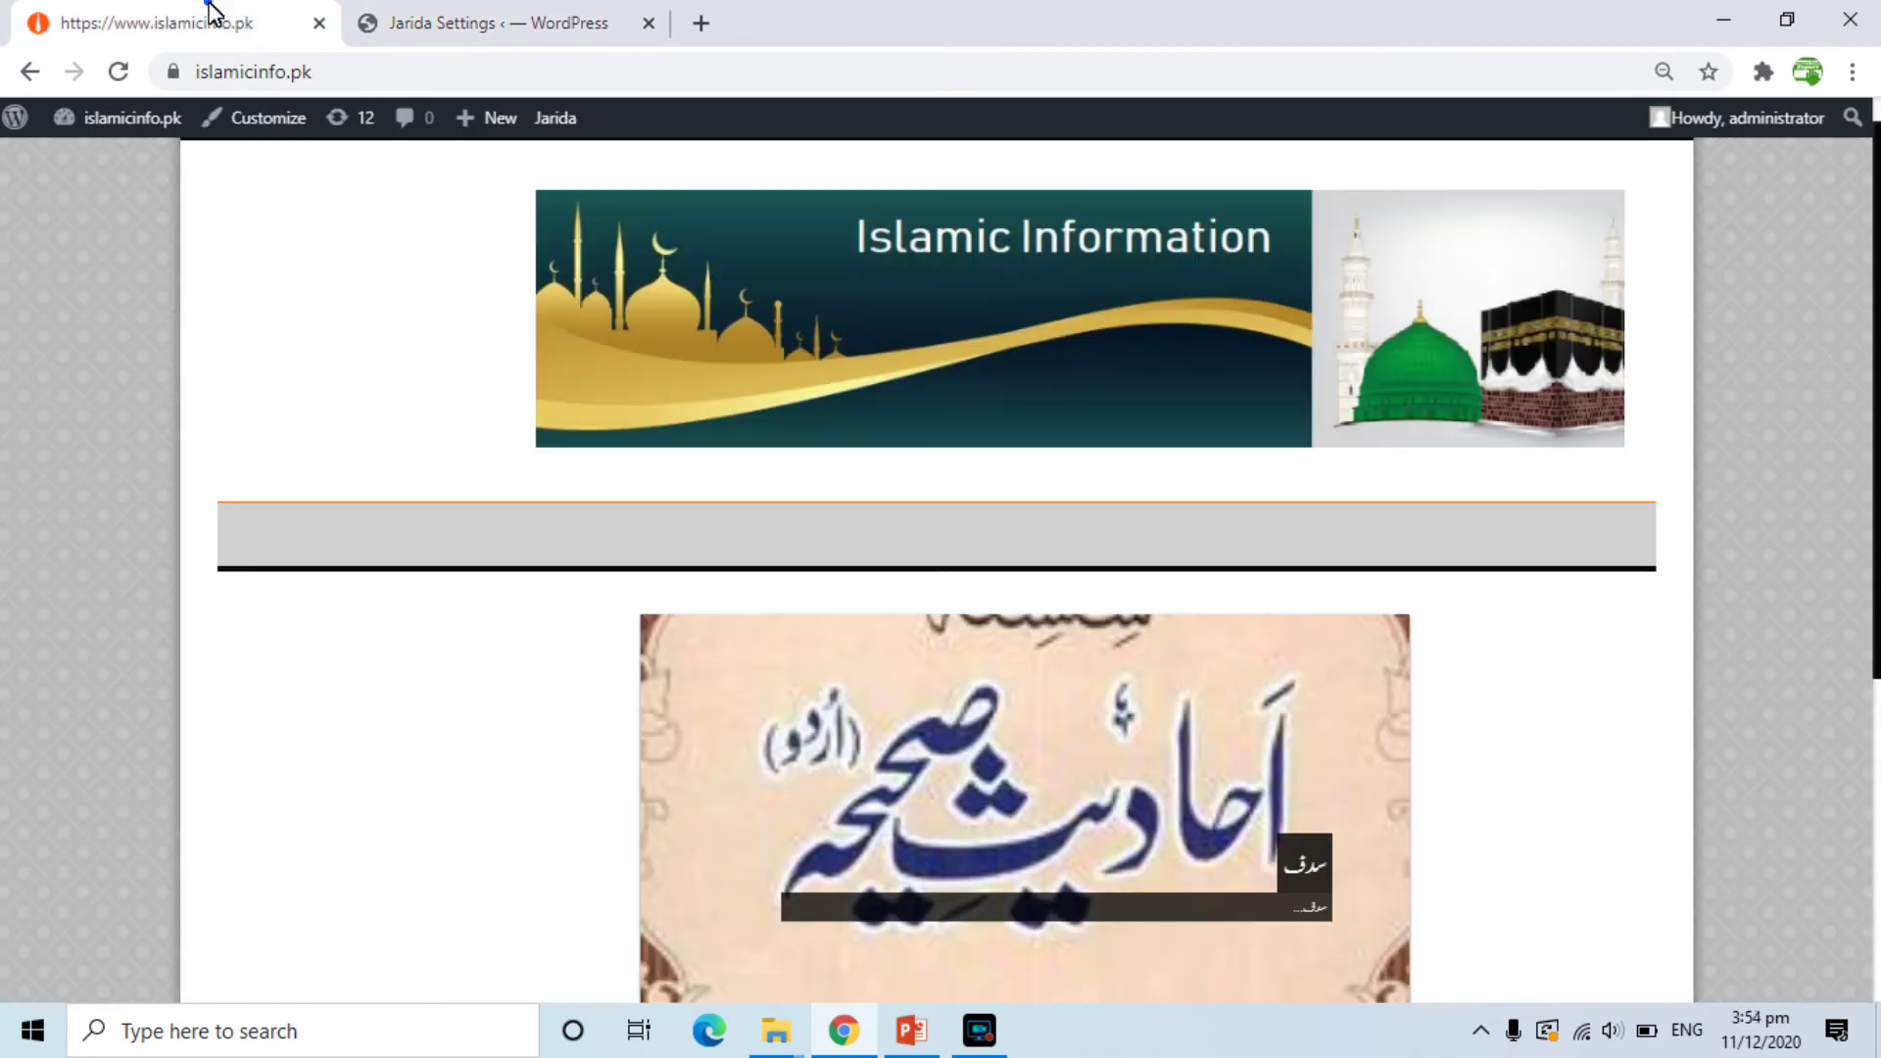
click(117, 72)
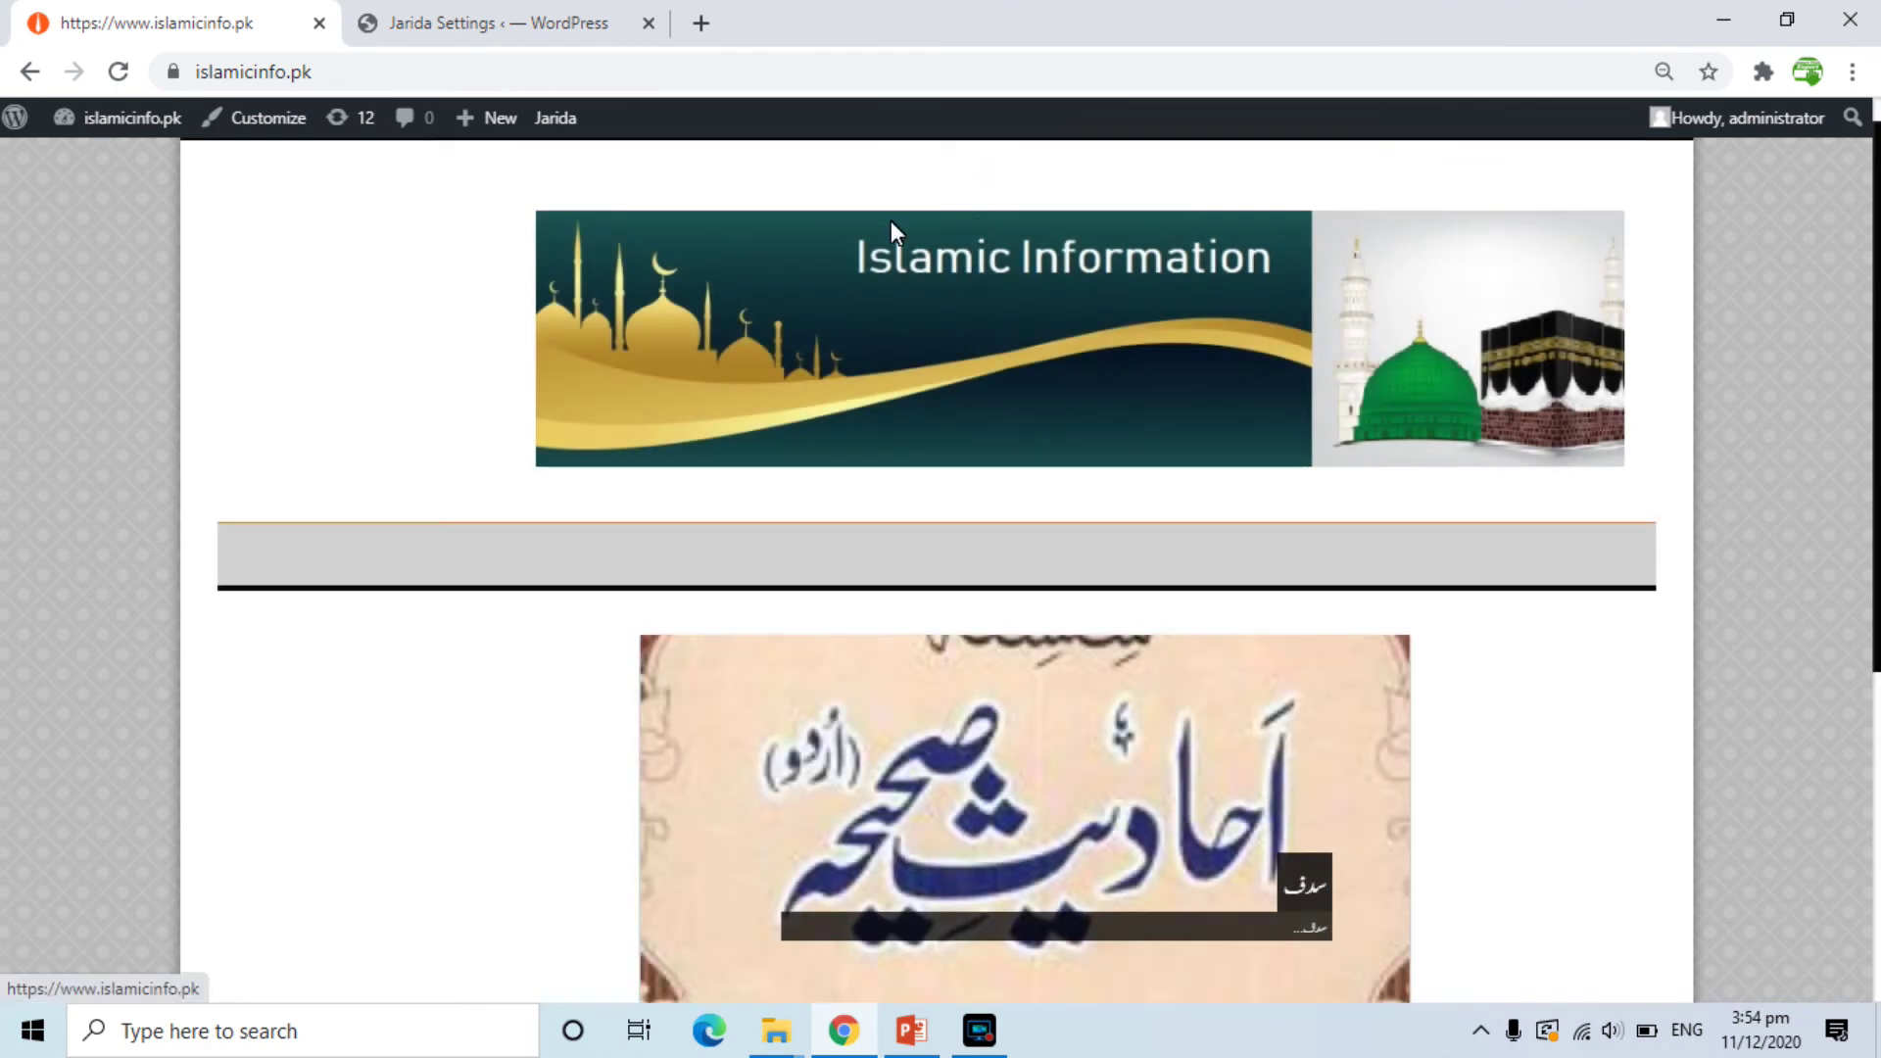
Return to the Jarida header settings, set the Logo Margin Top to 5 px, and save the changes
click(544, 19)
scroll(1873, 509, down, 1)
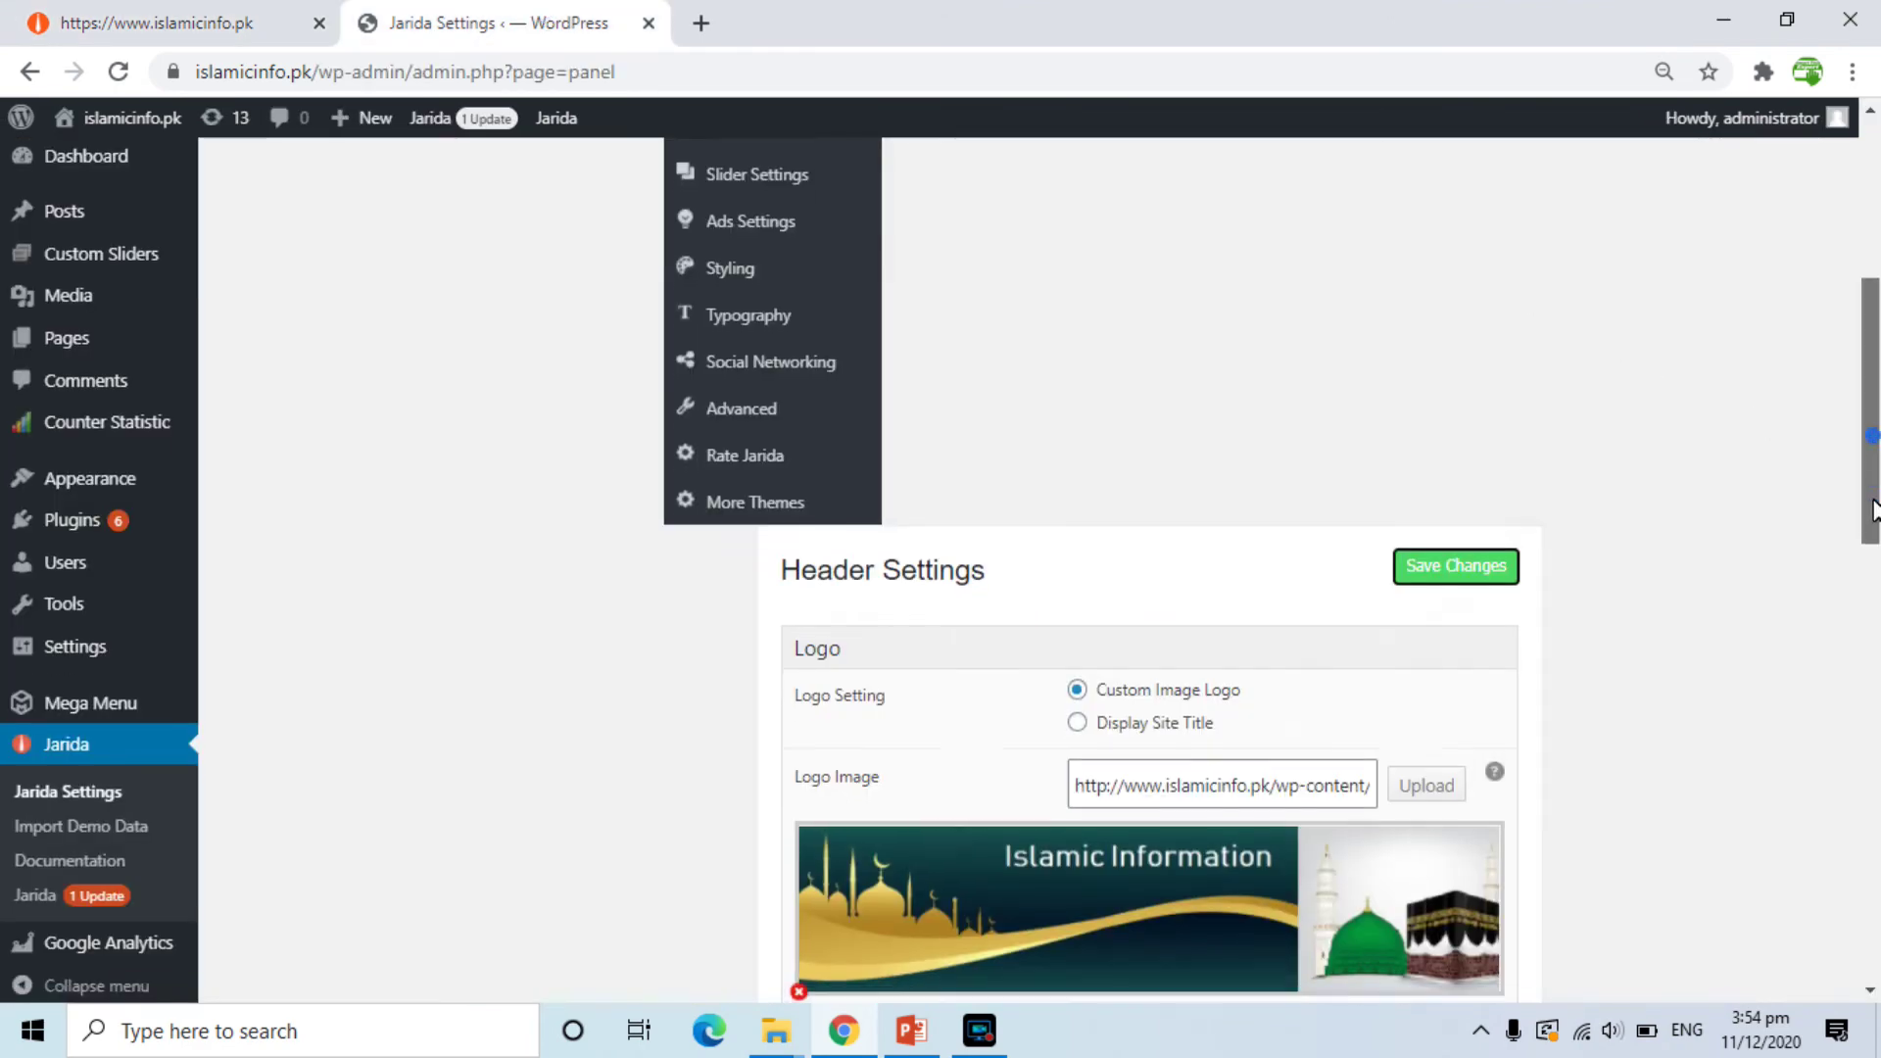
scroll(1873, 509, down, 7)
drag(1165, 621, 1079, 625)
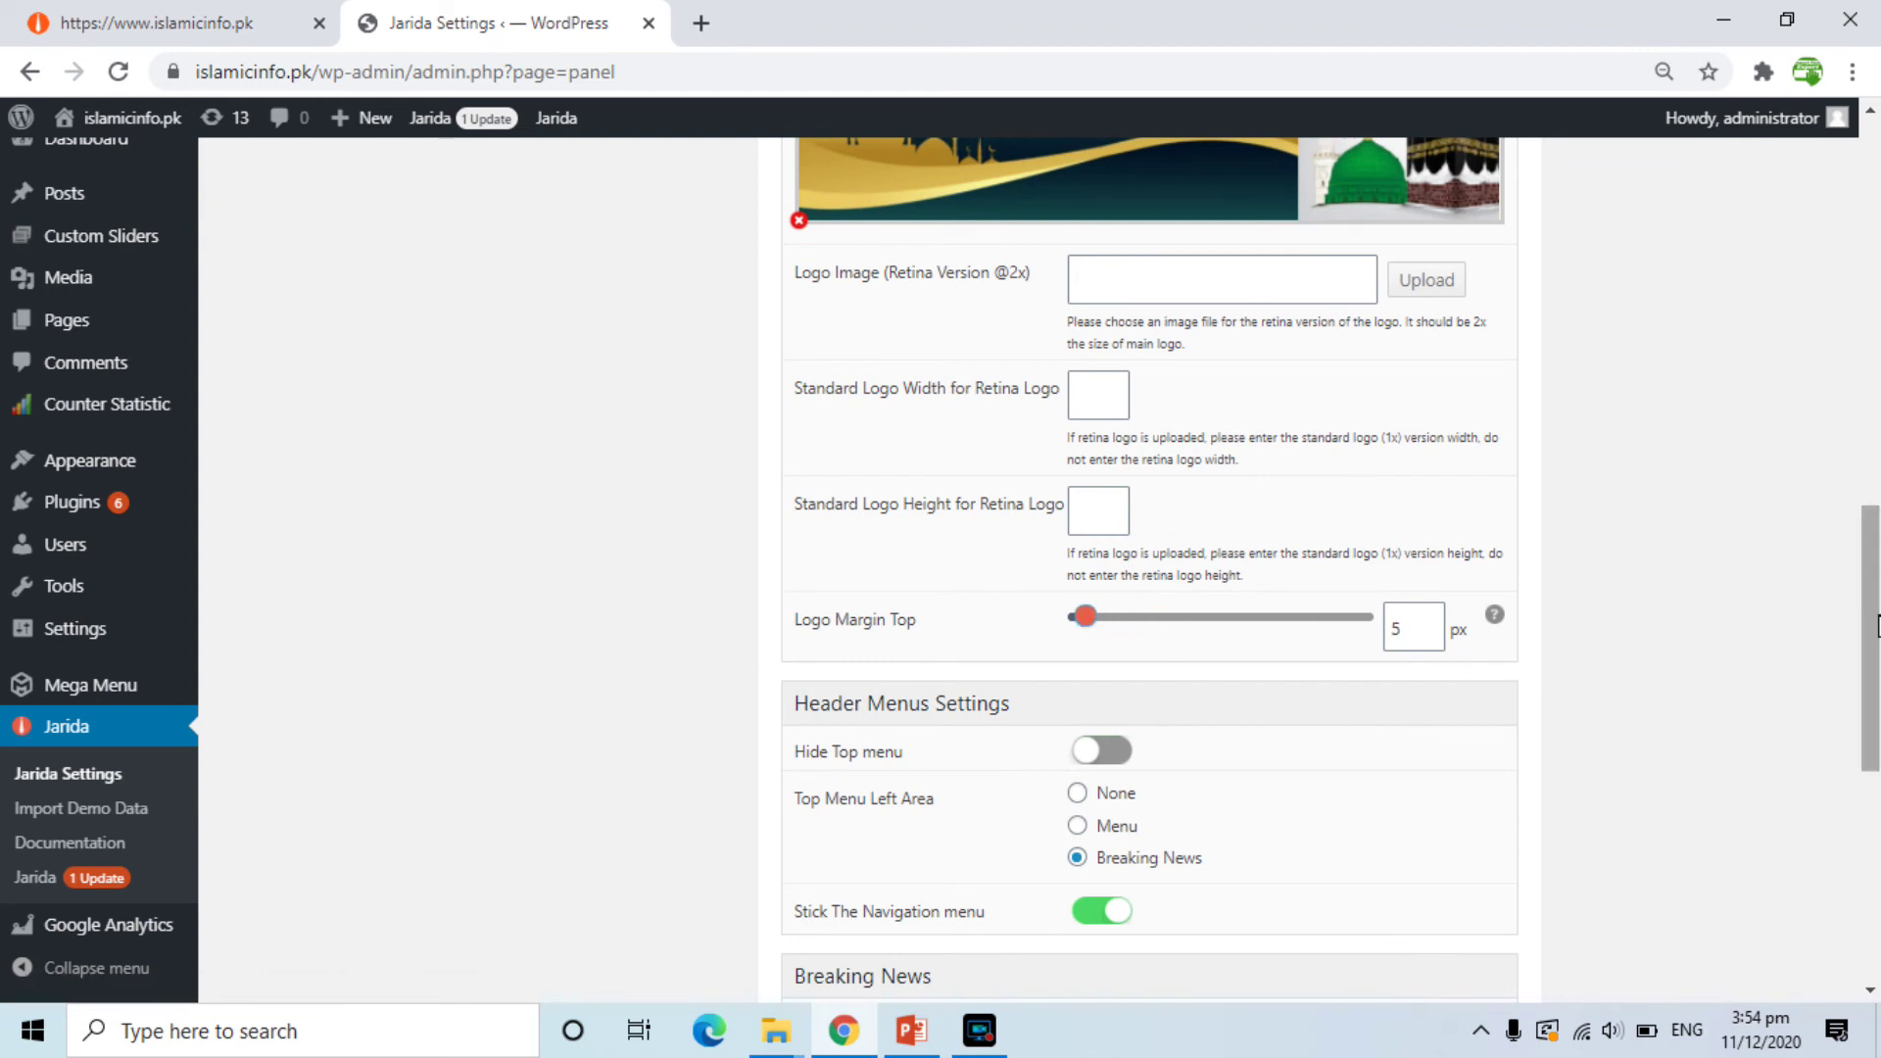
scroll(1875, 622, up, 5)
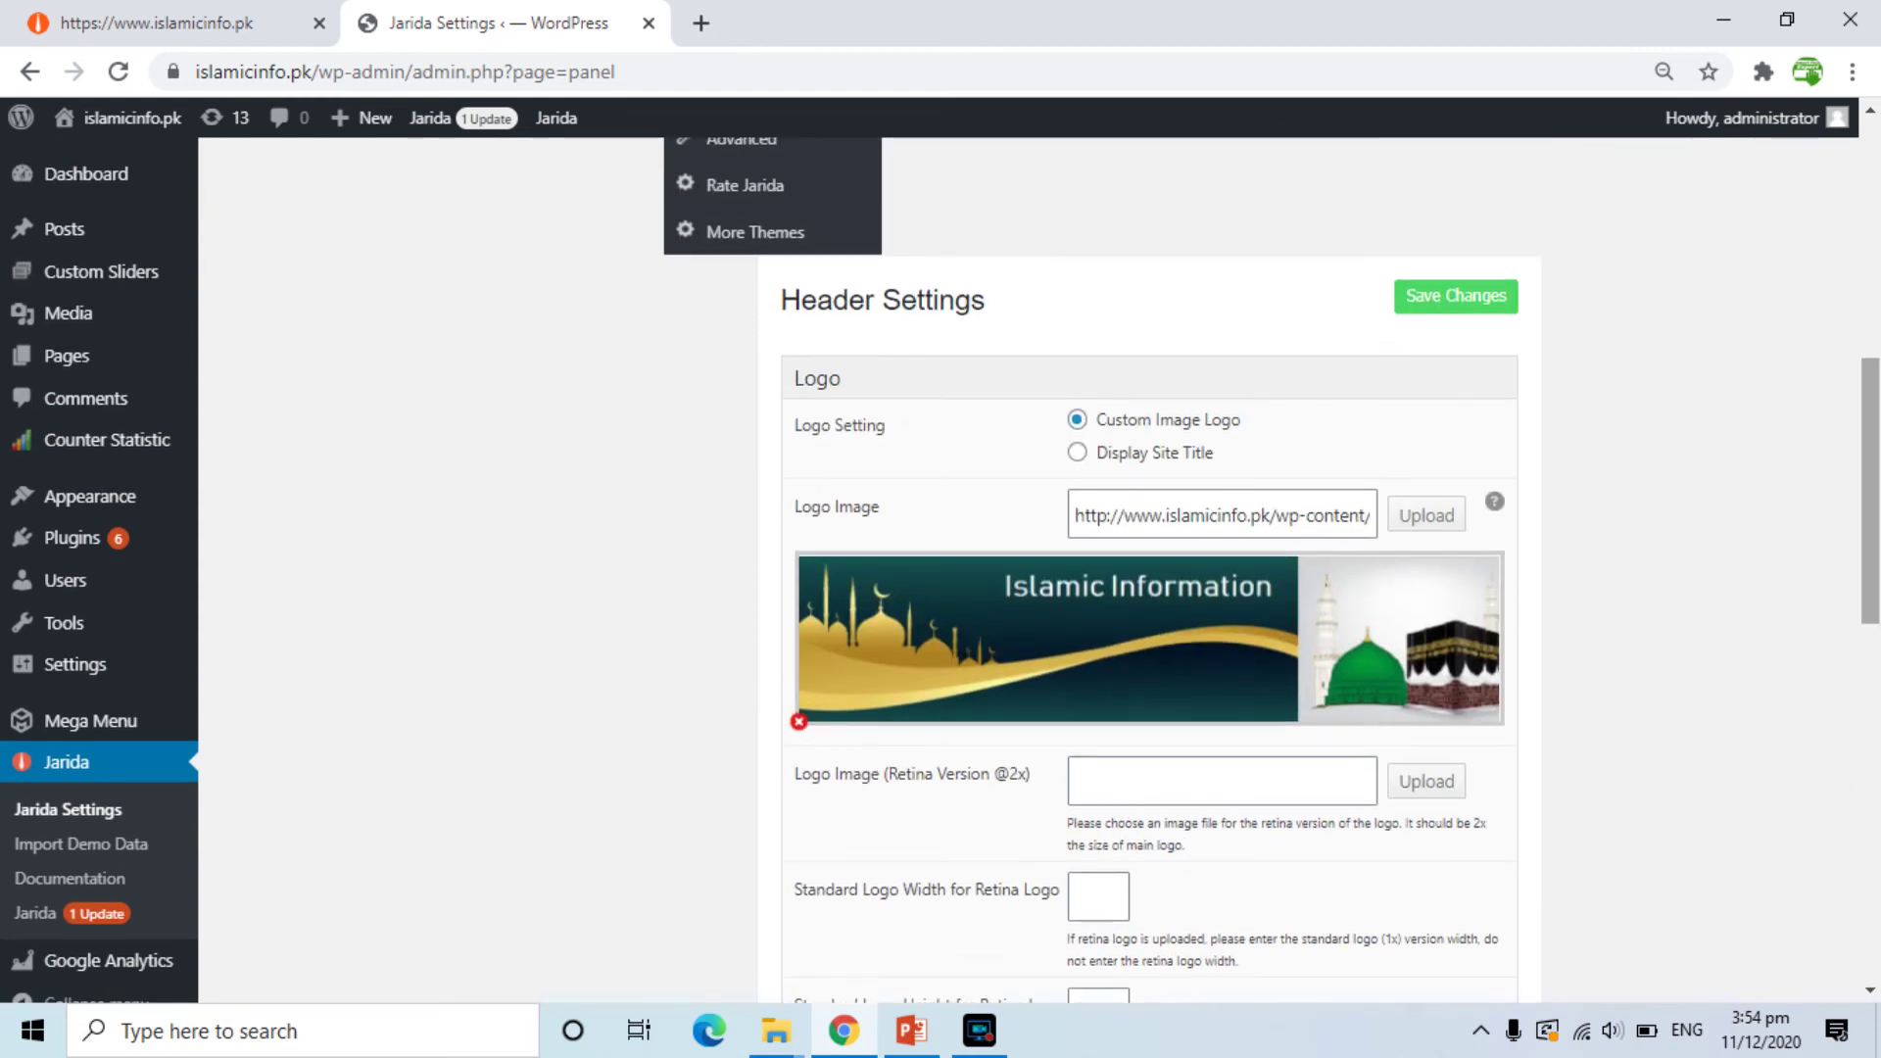
click(1491, 300)
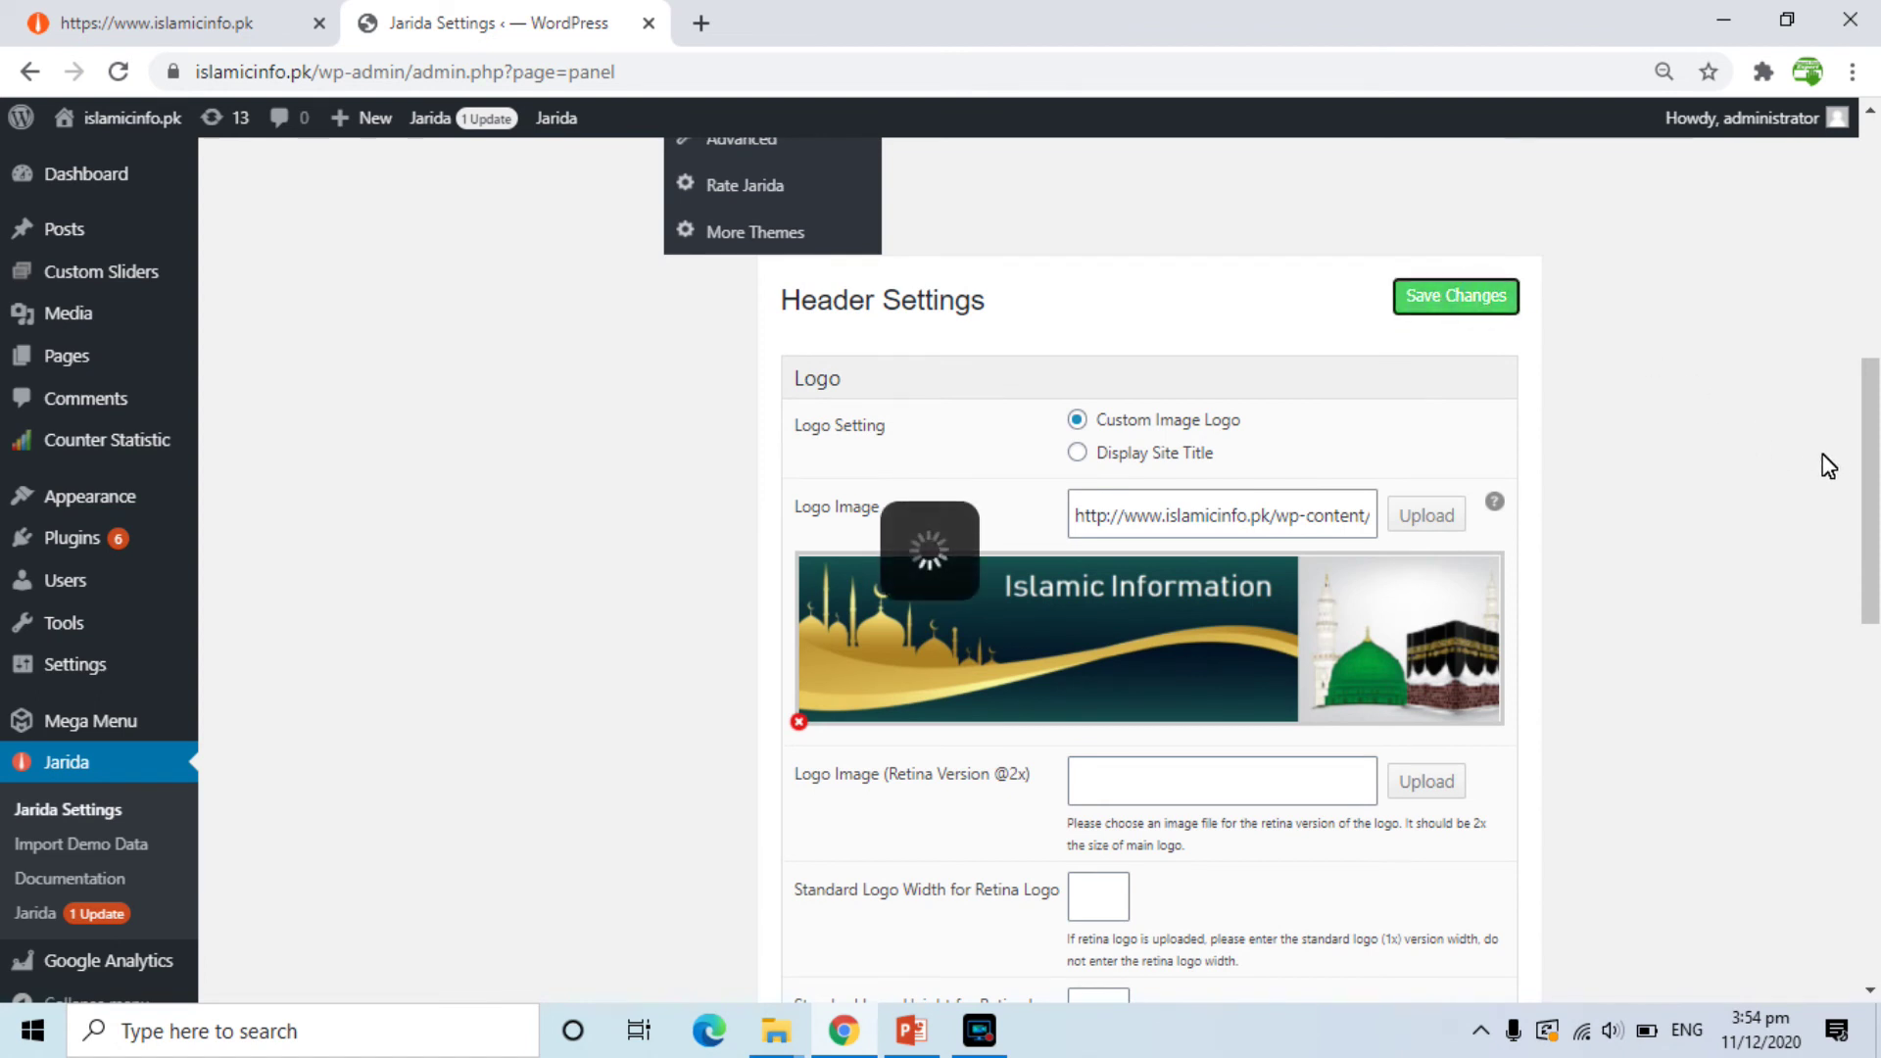
Open the active Jarida theme for customizing from the installed themes and view its Homepage Settings section
mouse_move(132, 495)
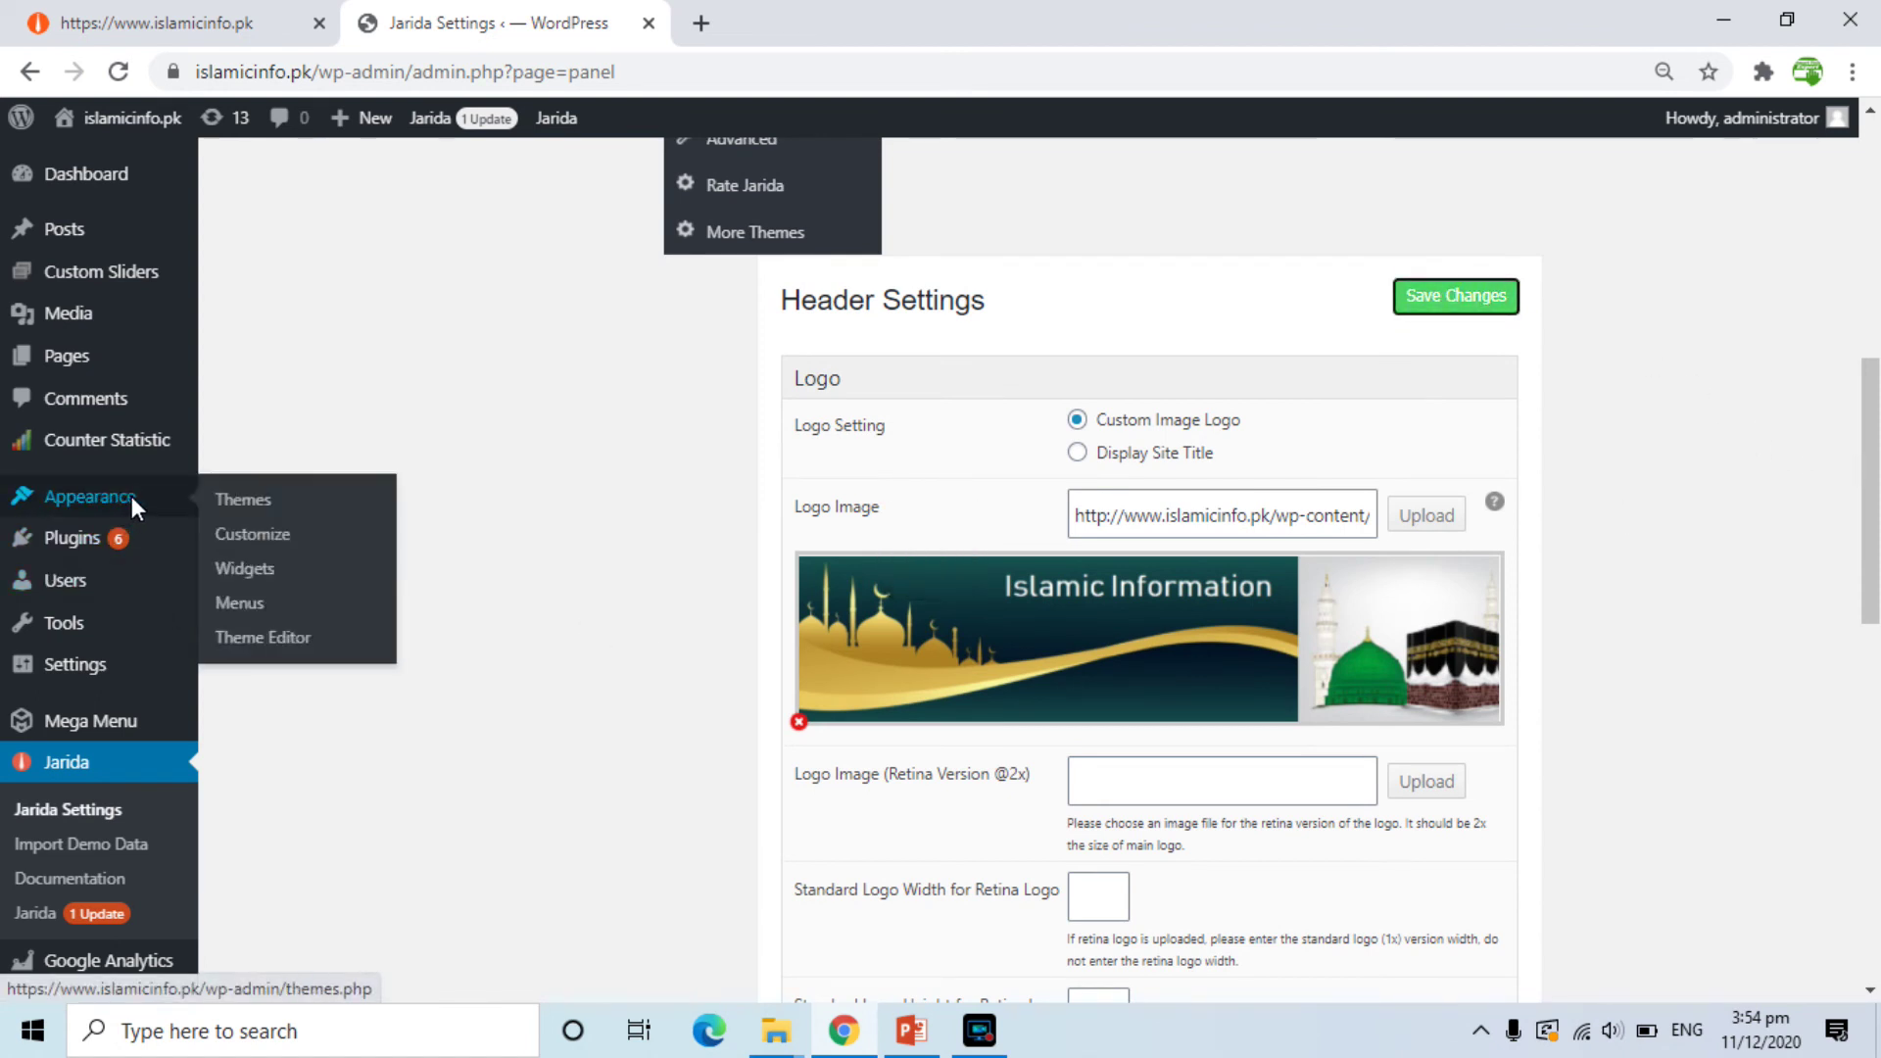
click(237, 501)
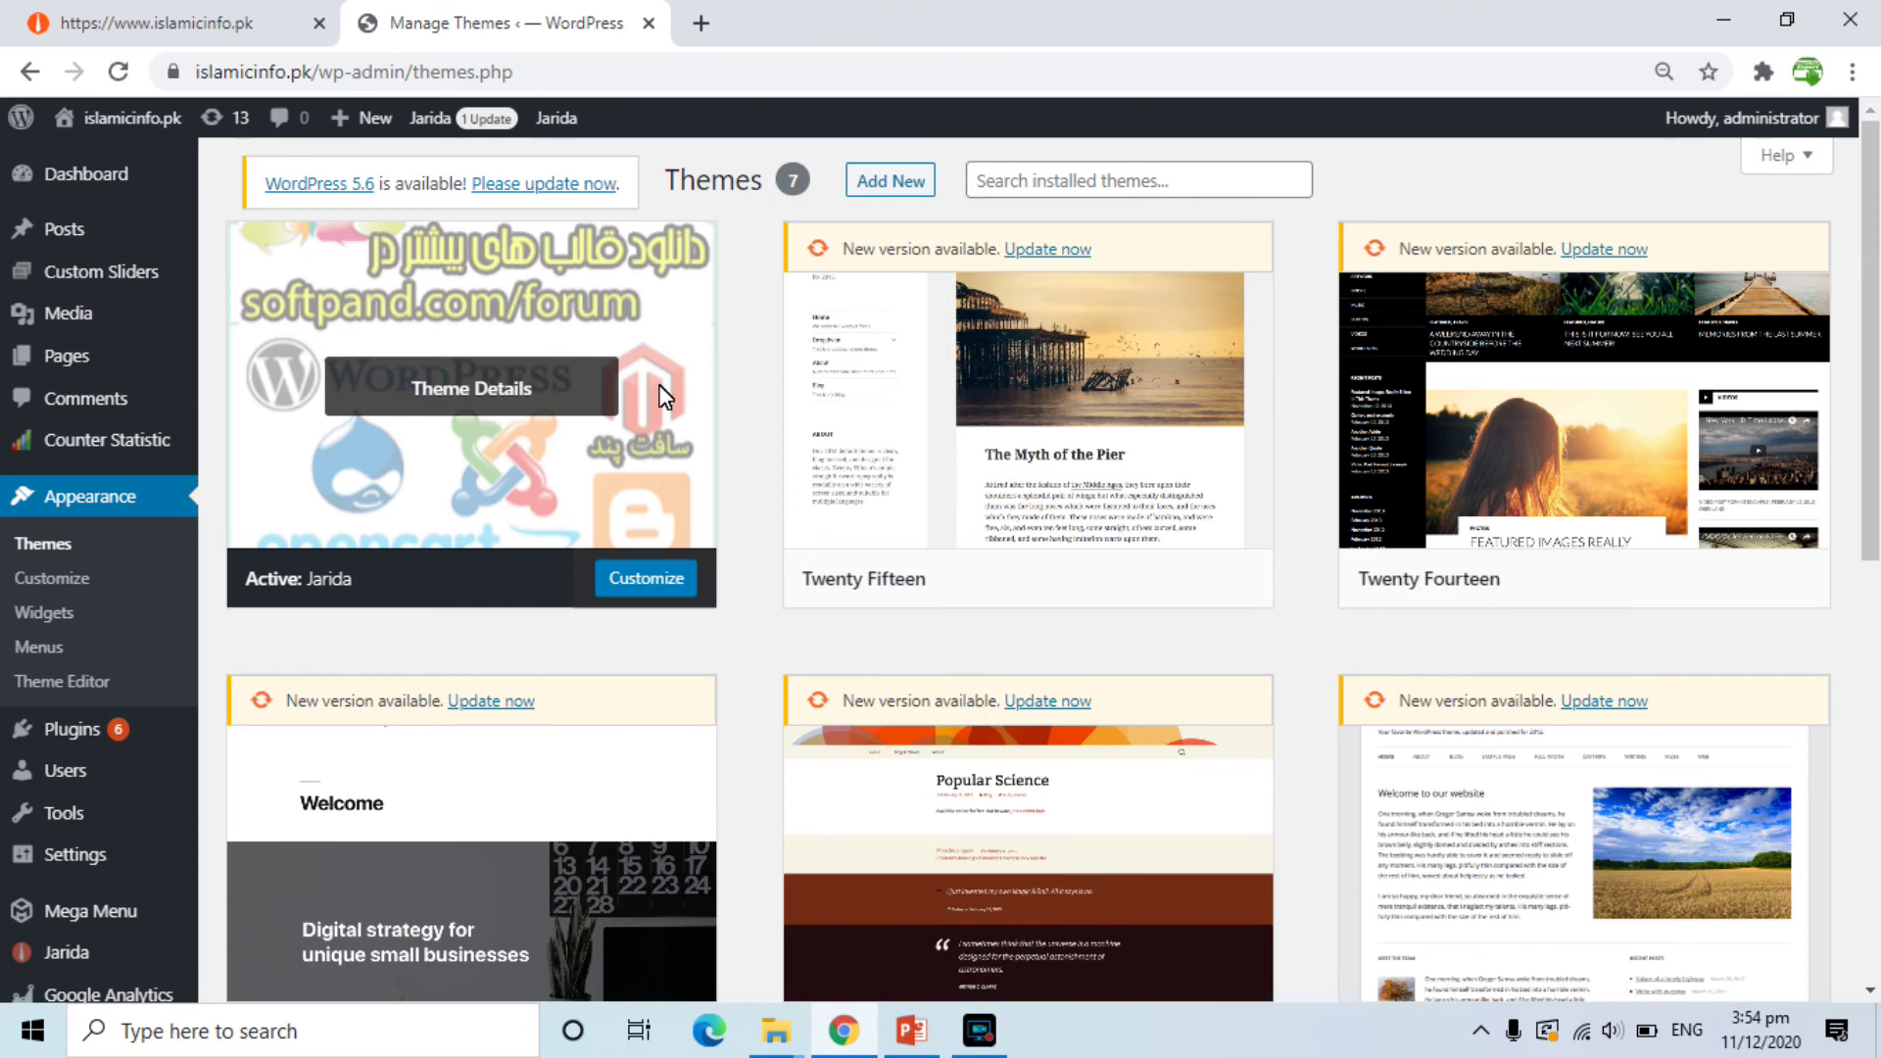
click(638, 577)
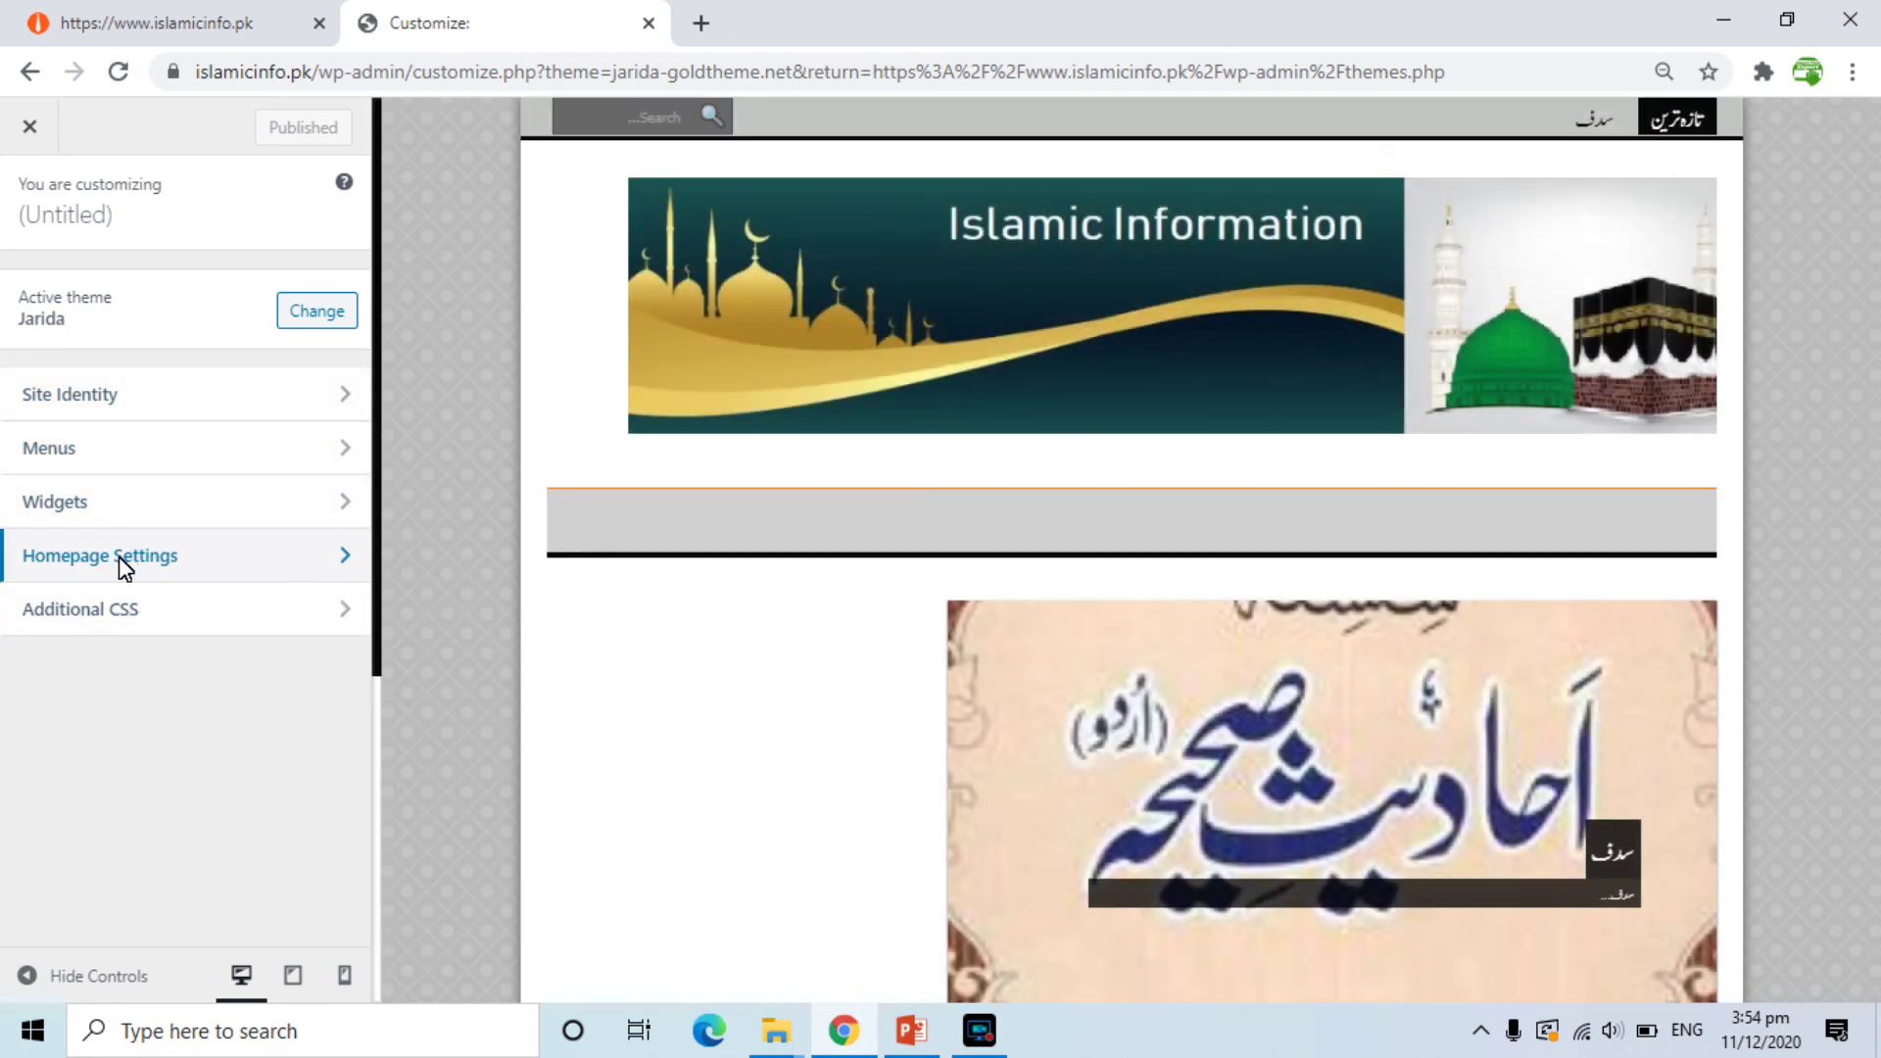
click(119, 557)
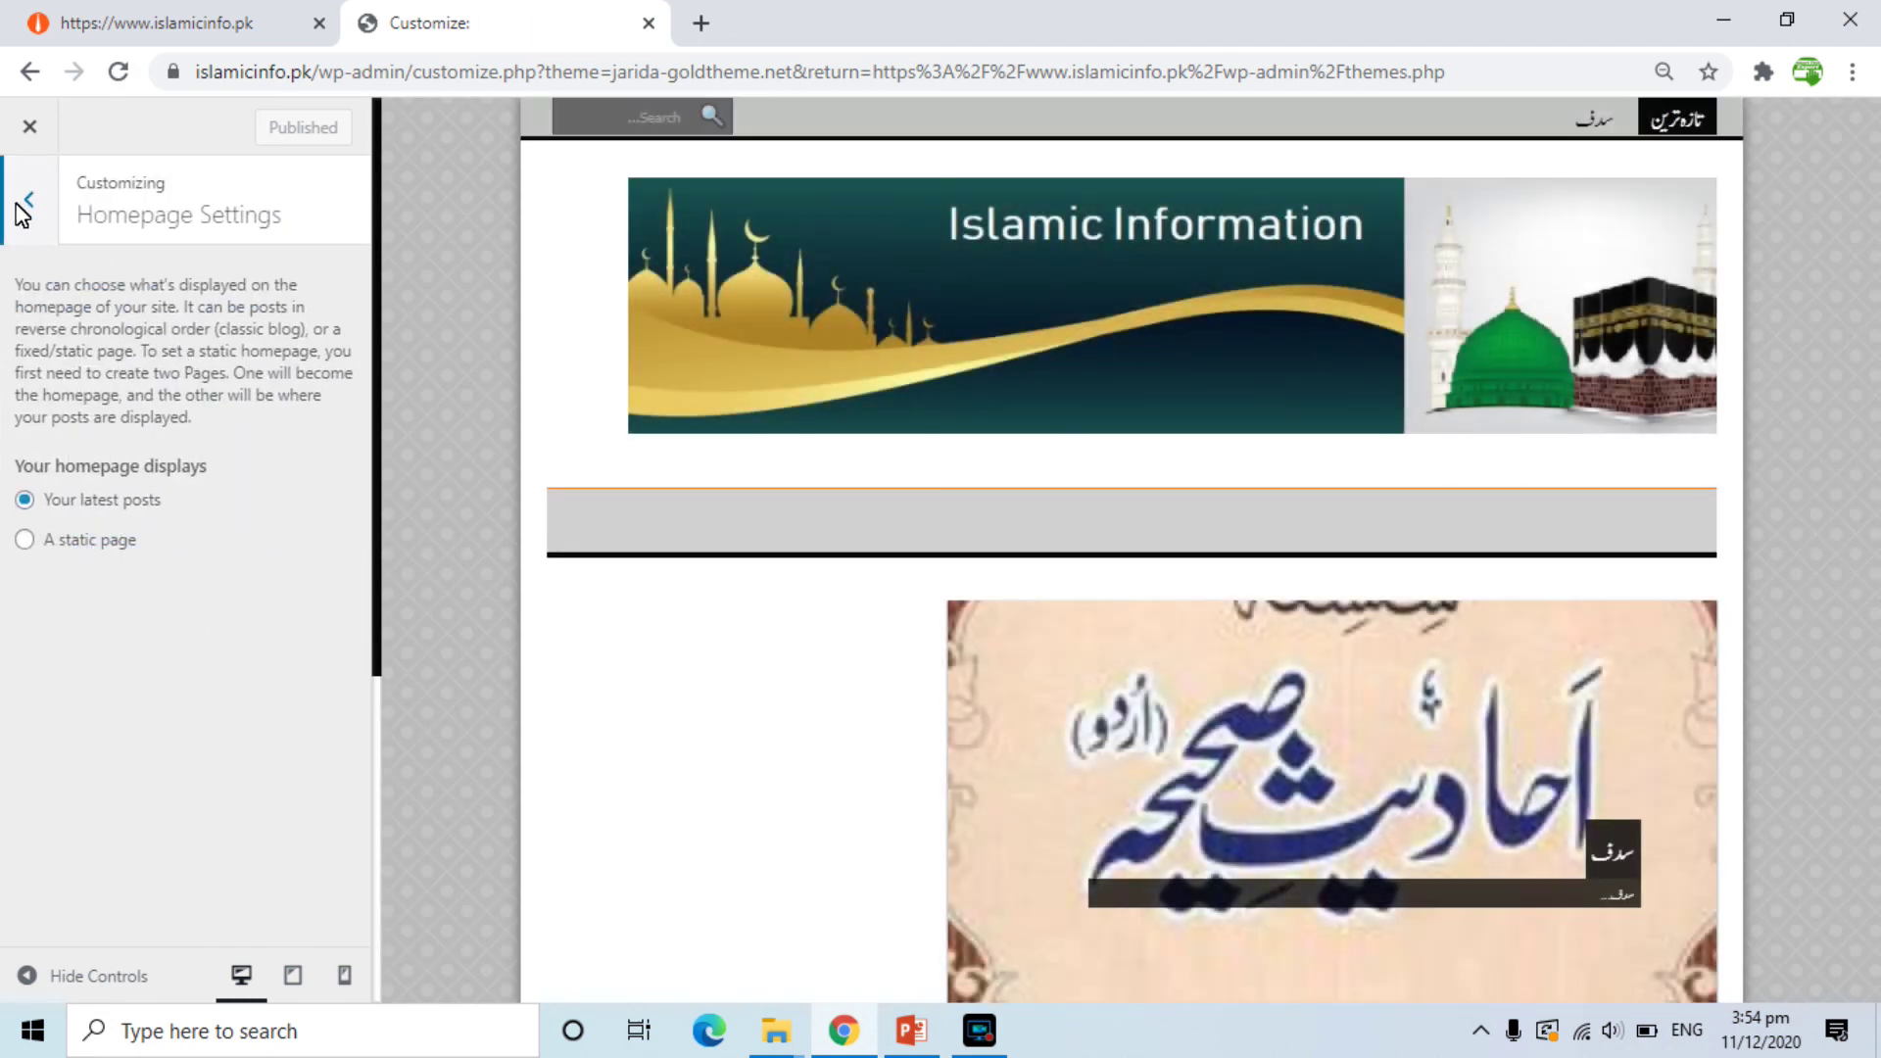
click(20, 206)
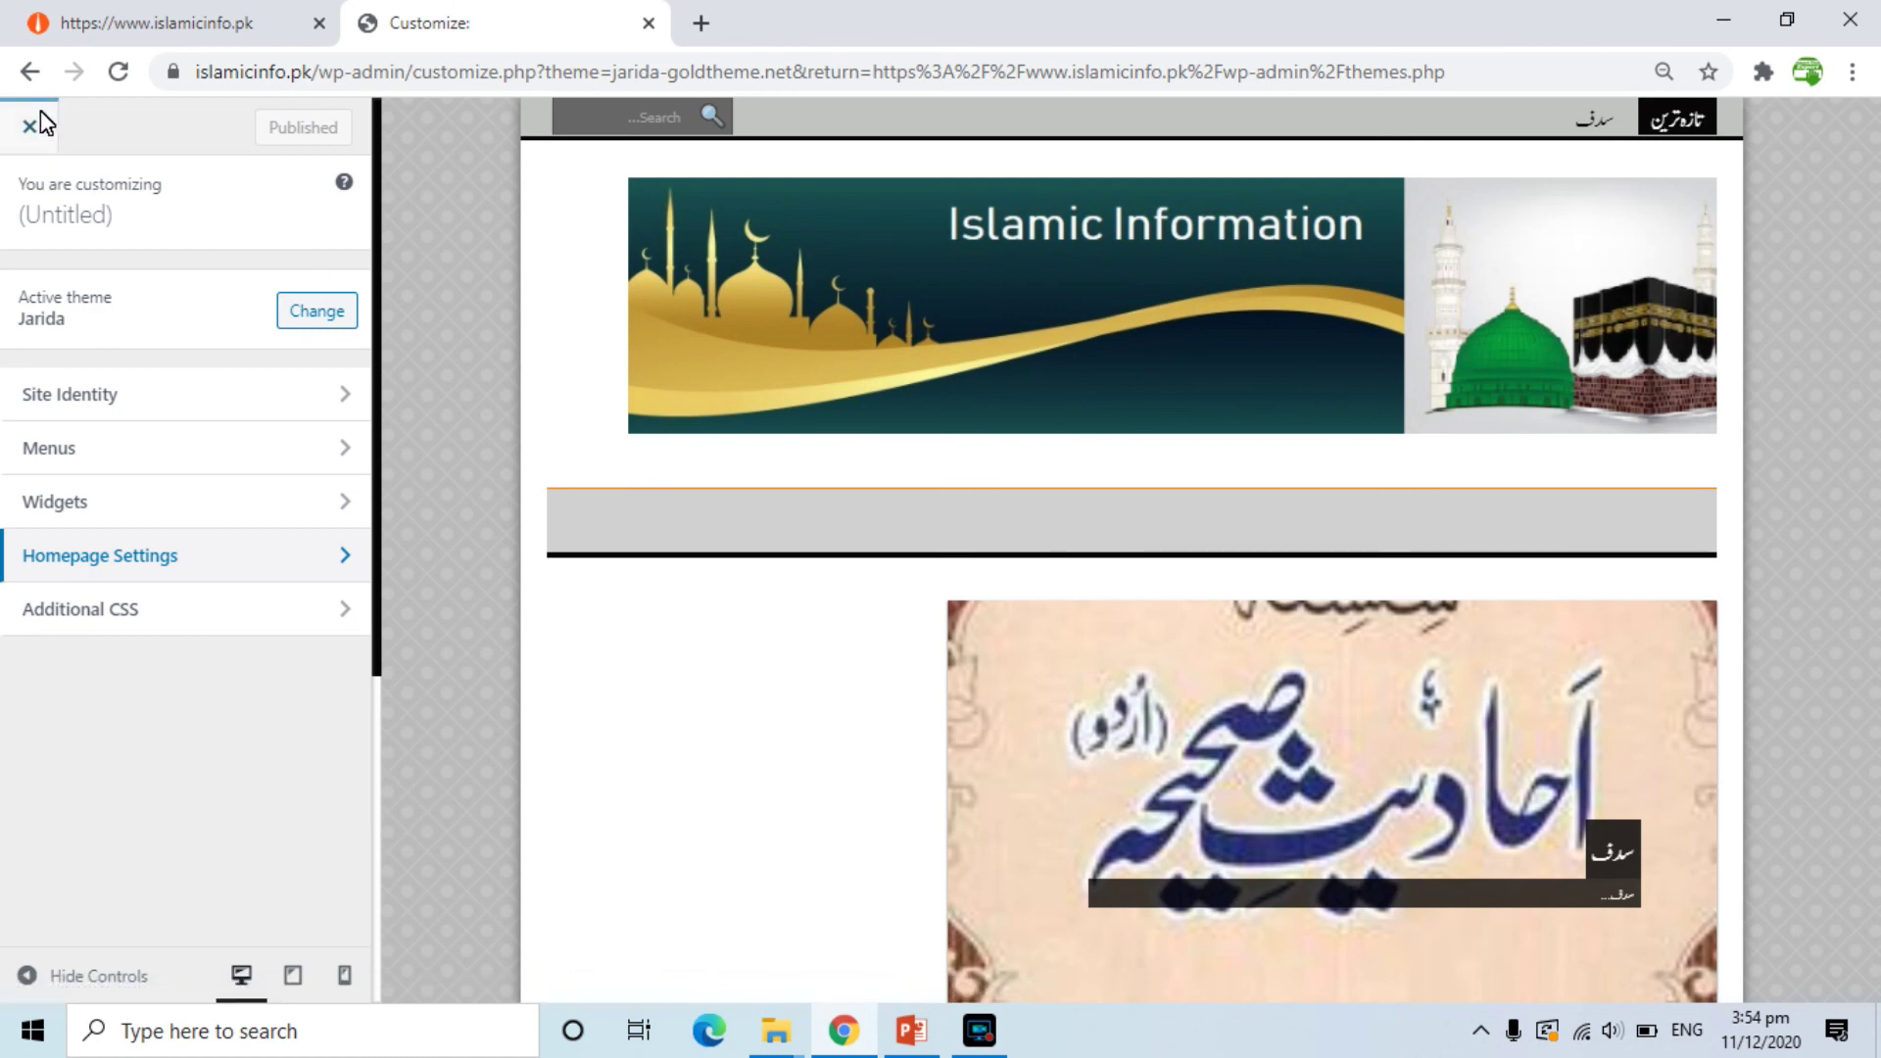
Leave the theme customizer for the installed themes list and switch back to the site's homepage
click(29, 71)
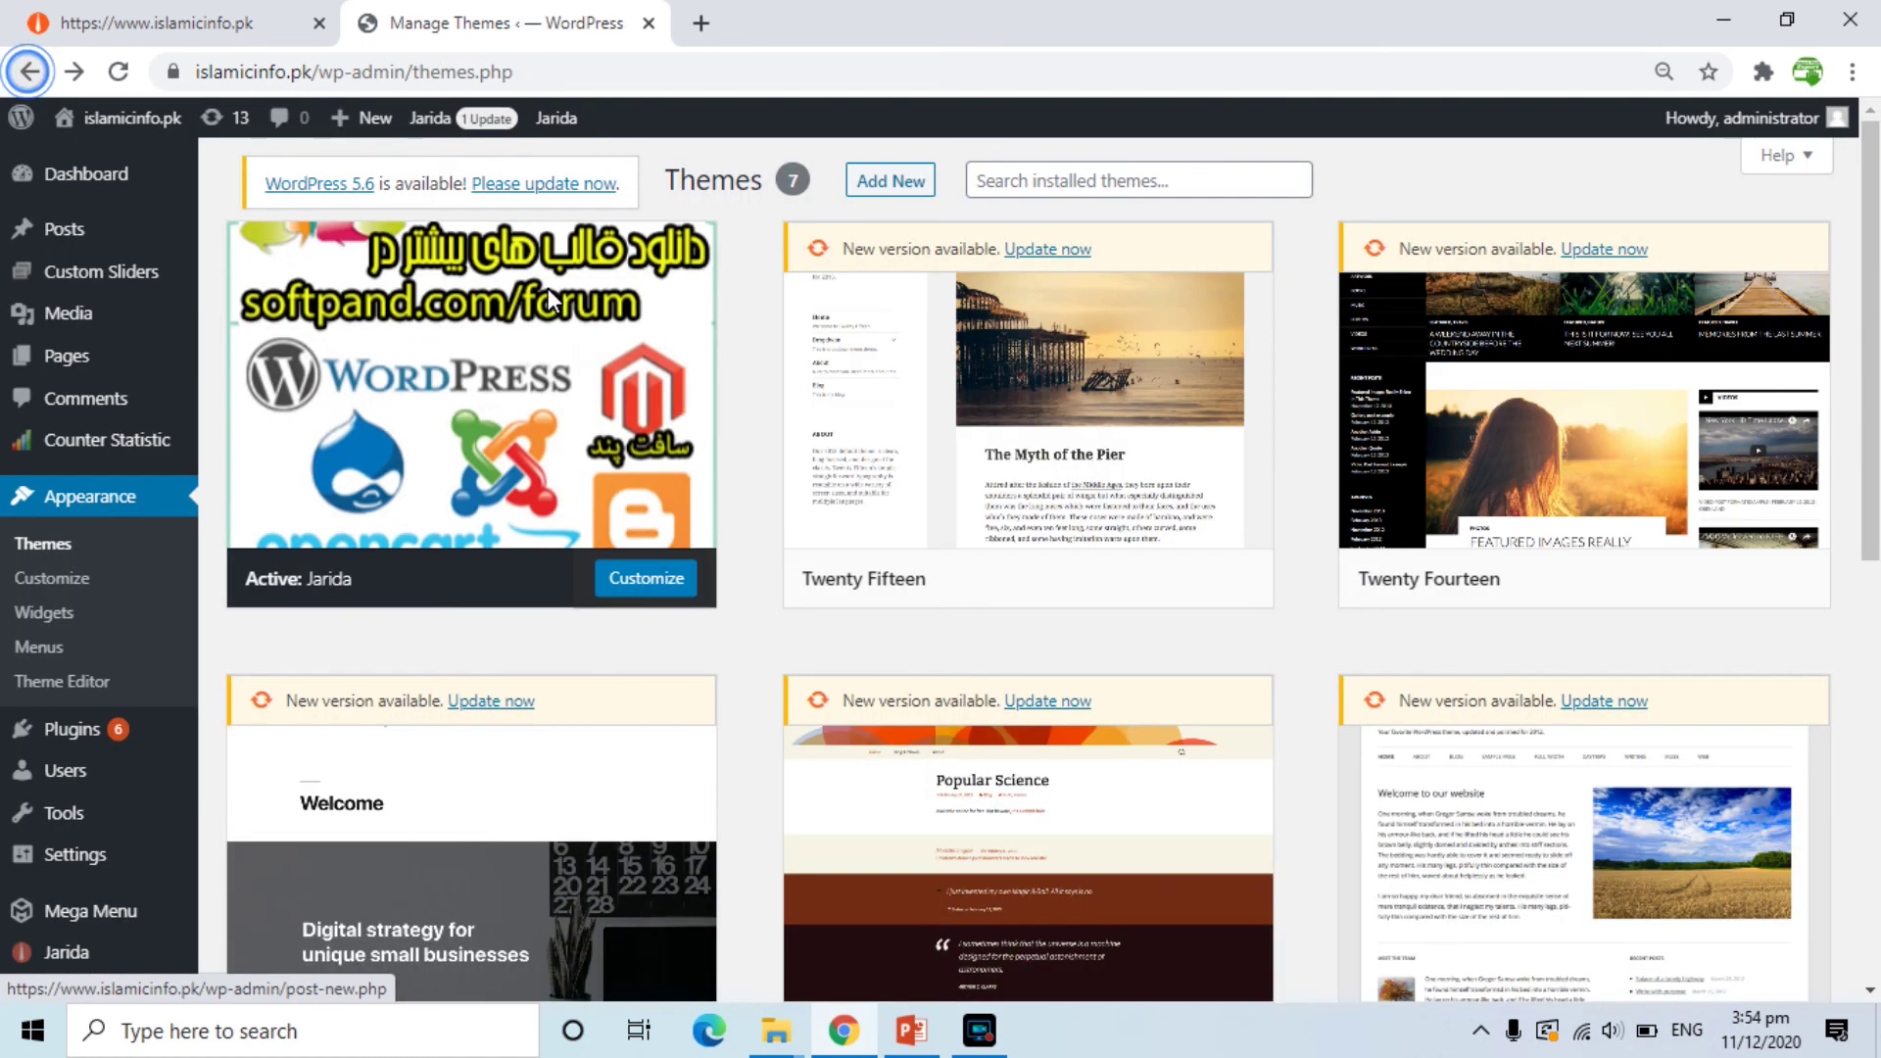
mouse_move(70, 954)
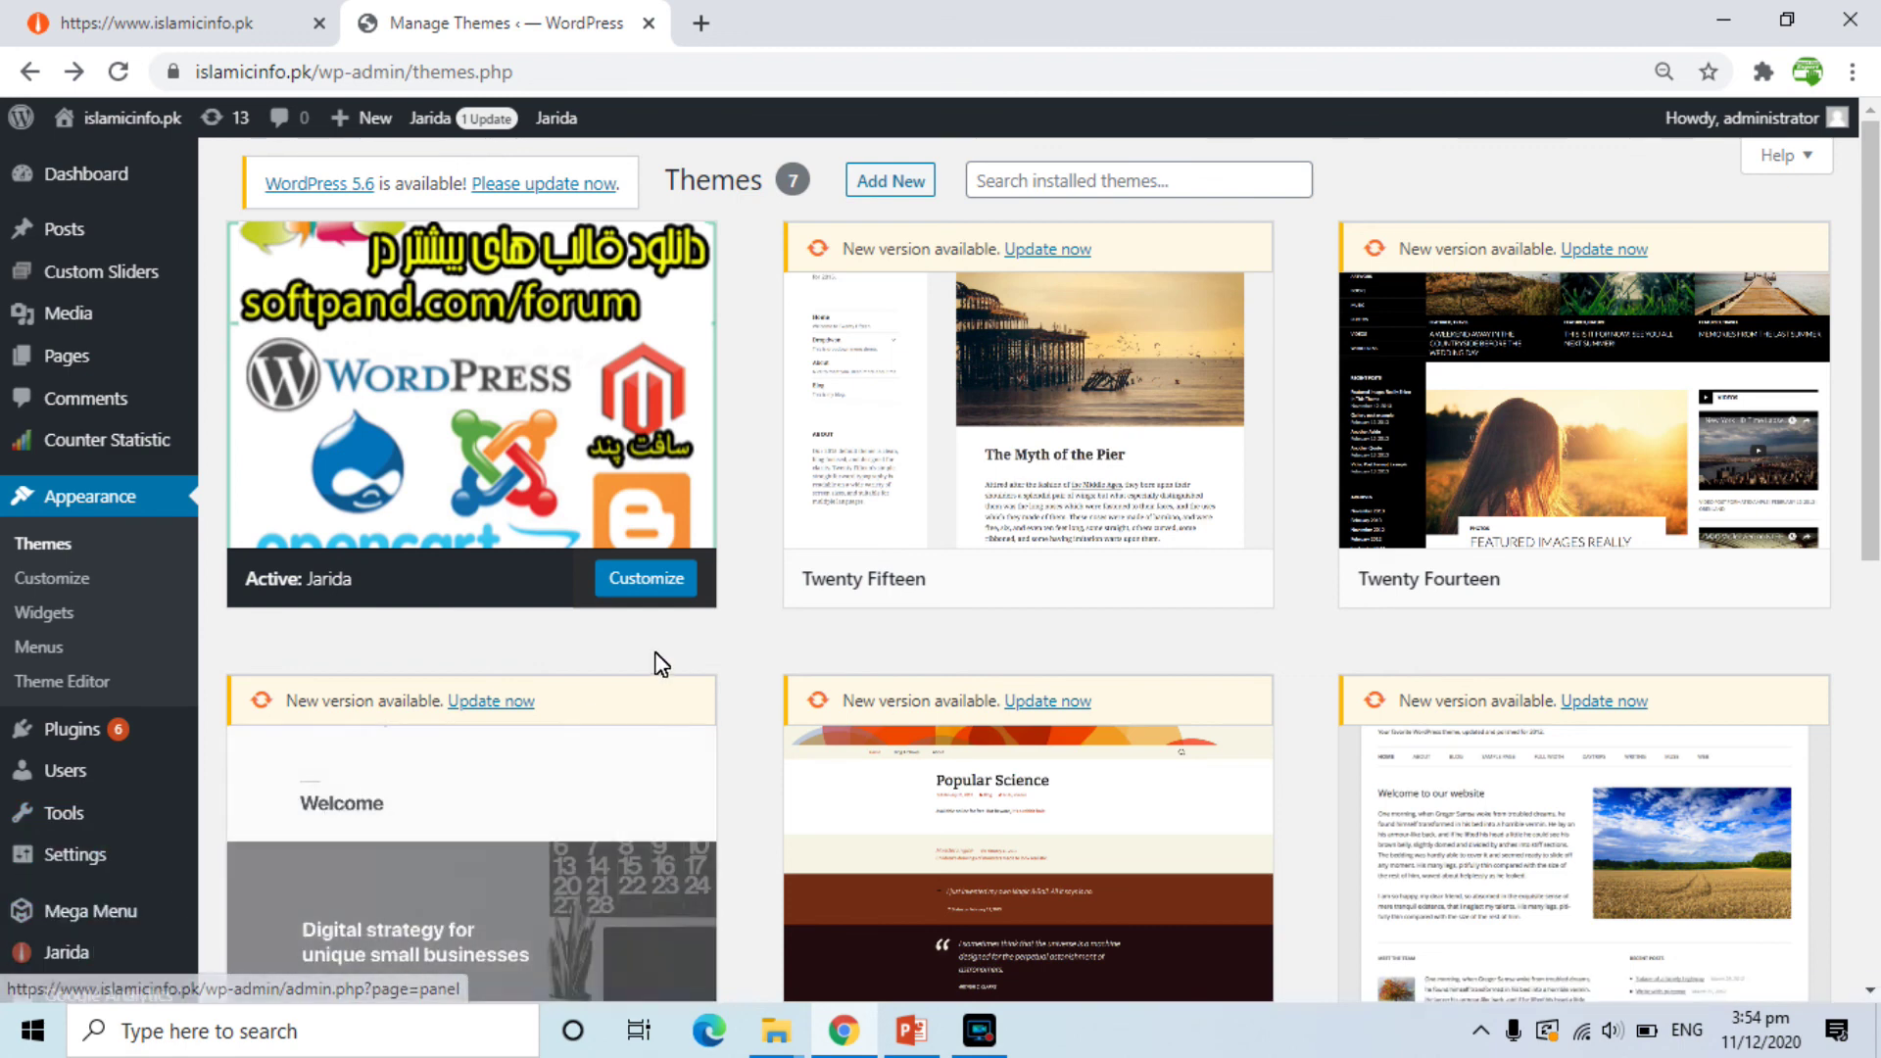
click(208, 19)
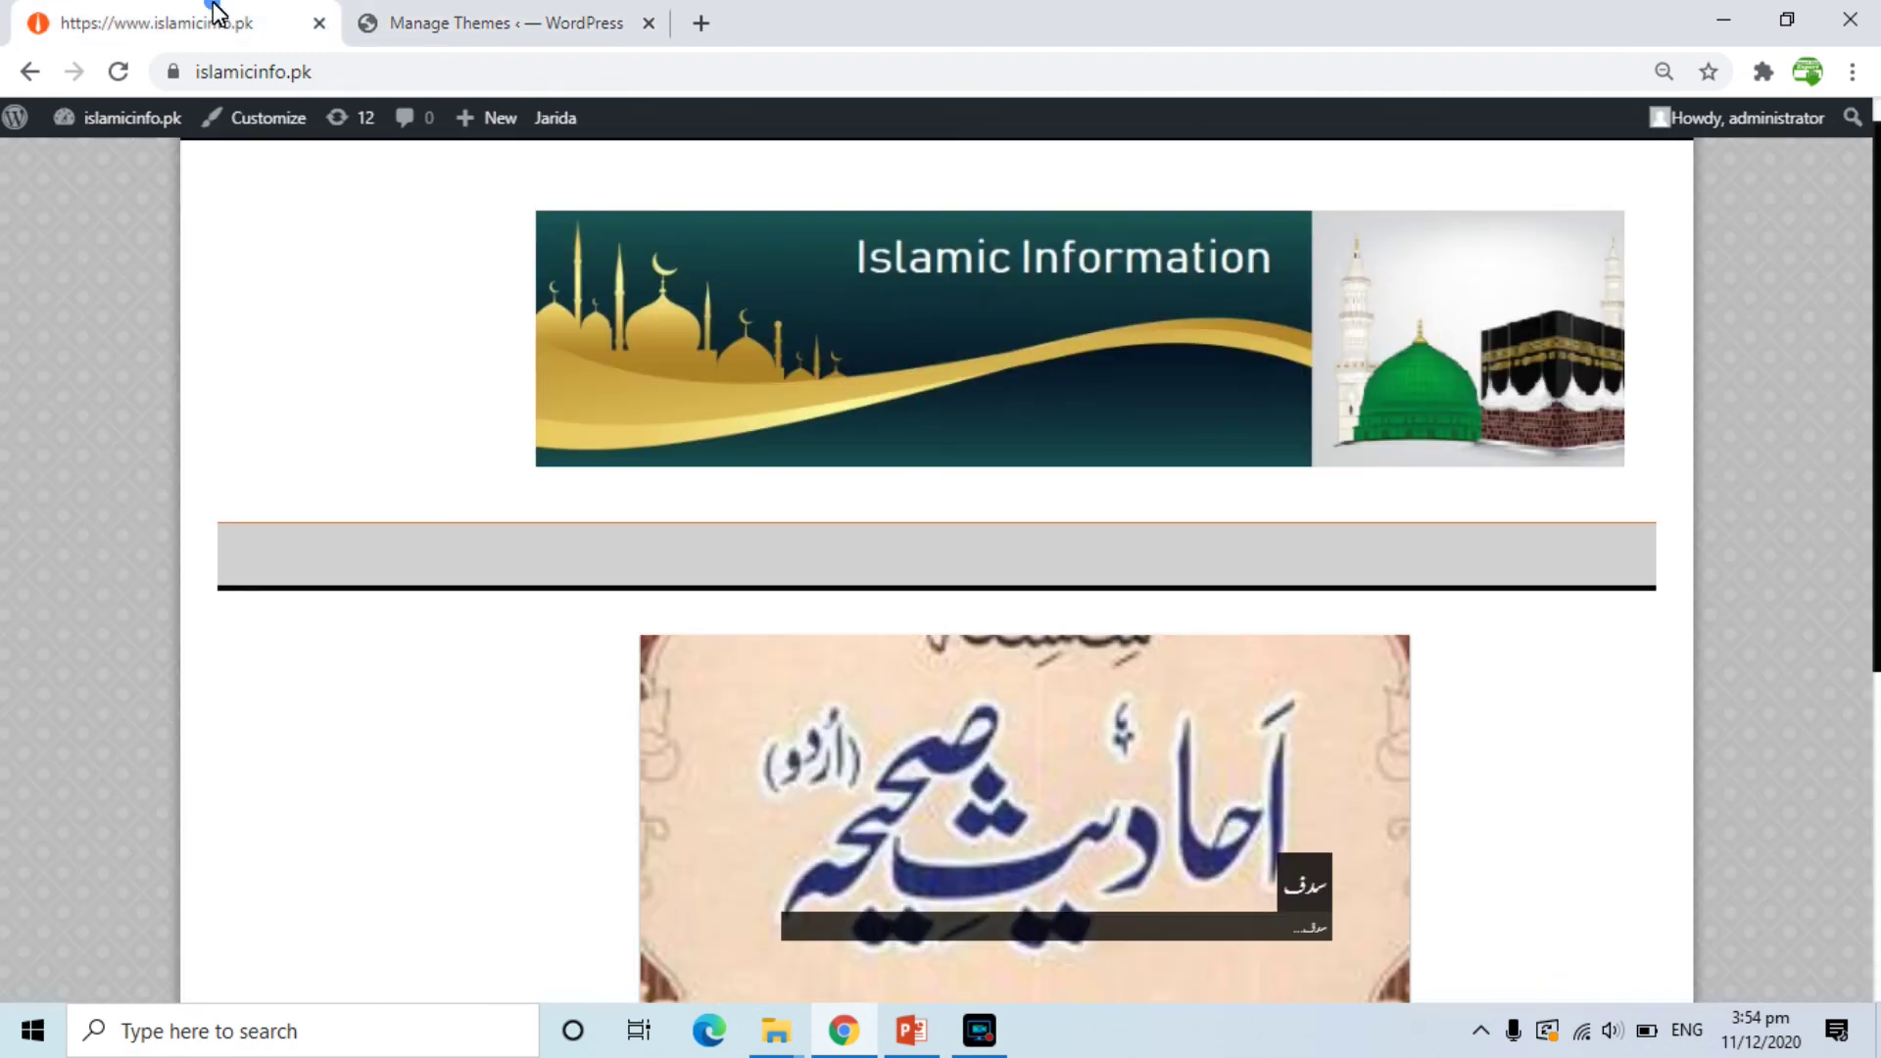